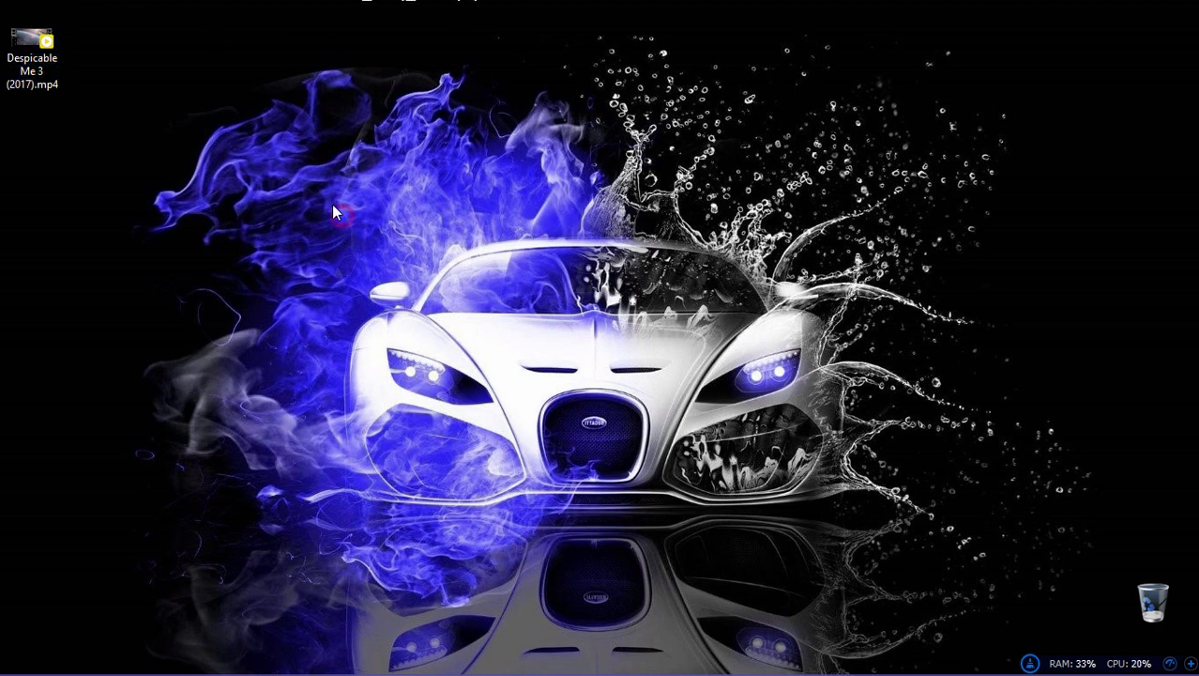
# - Launch Opera beta and search Google for 'despicable me 3 sinhalla subtitles'
pyautogui.click(8, 668)
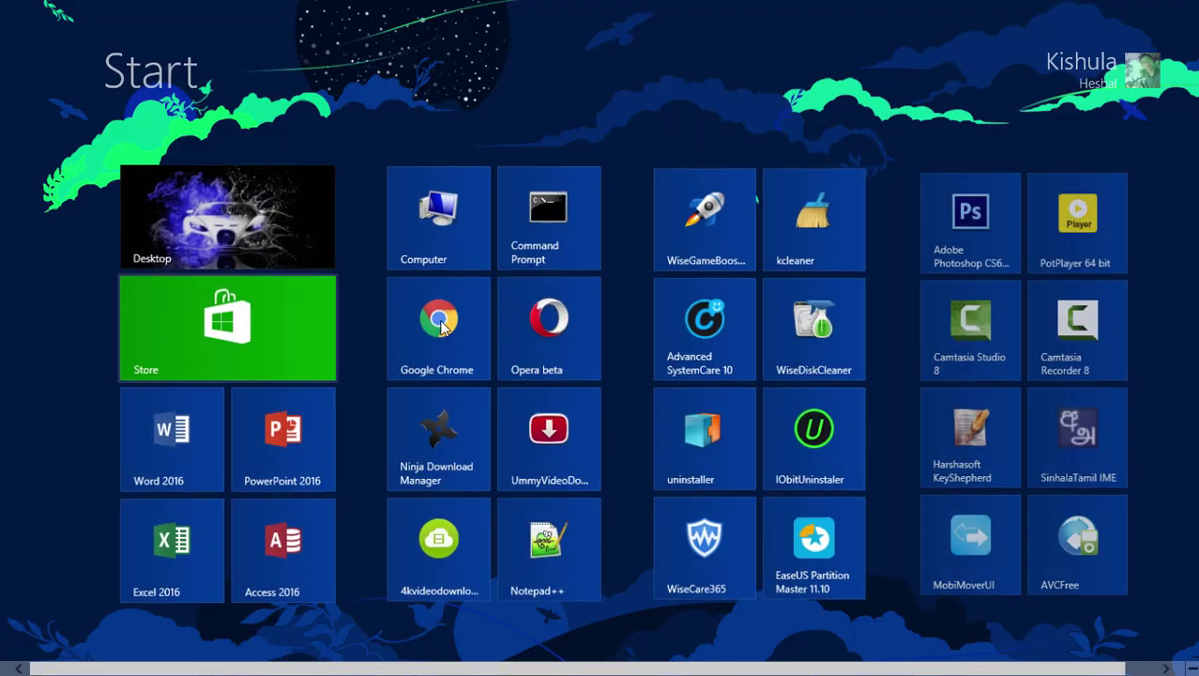
pyautogui.click(568, 328)
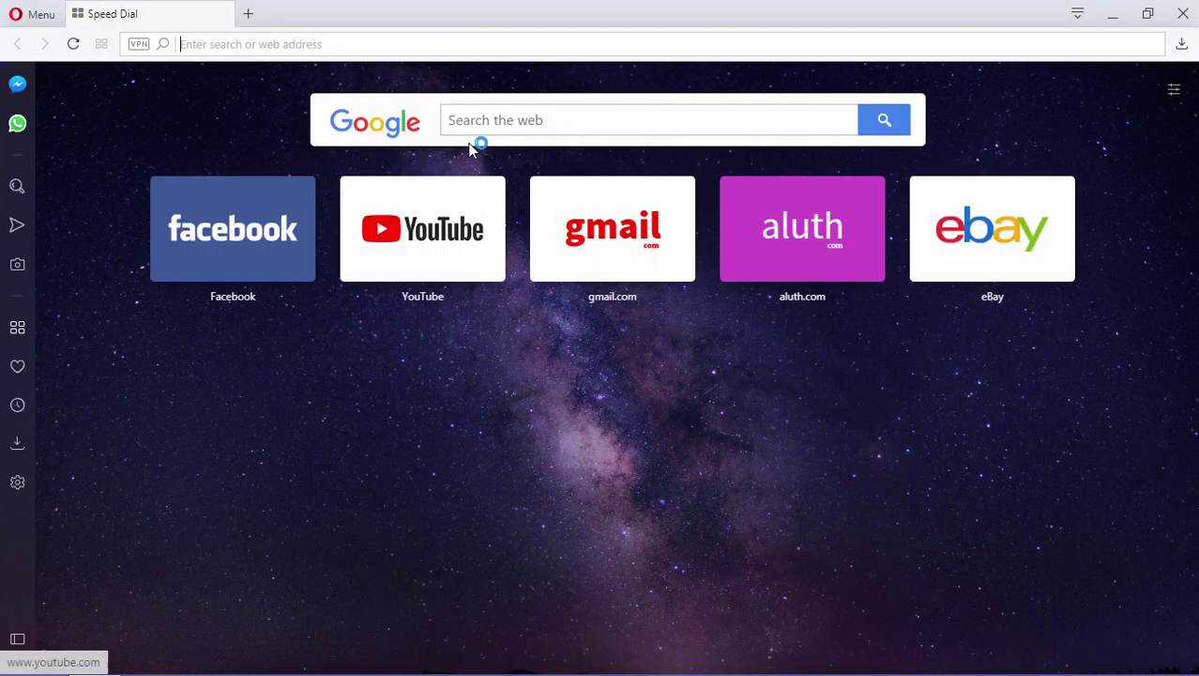
pyautogui.click(469, 123)
pyautogui.write('de')
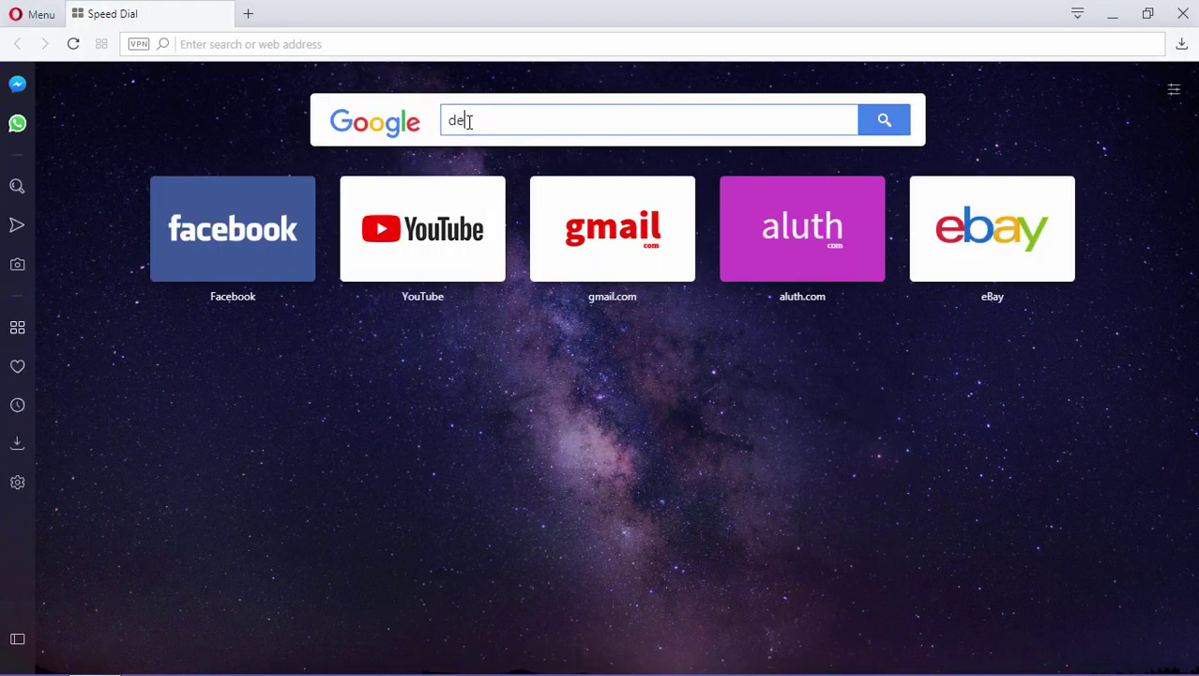
pyautogui.write('spicable me ')
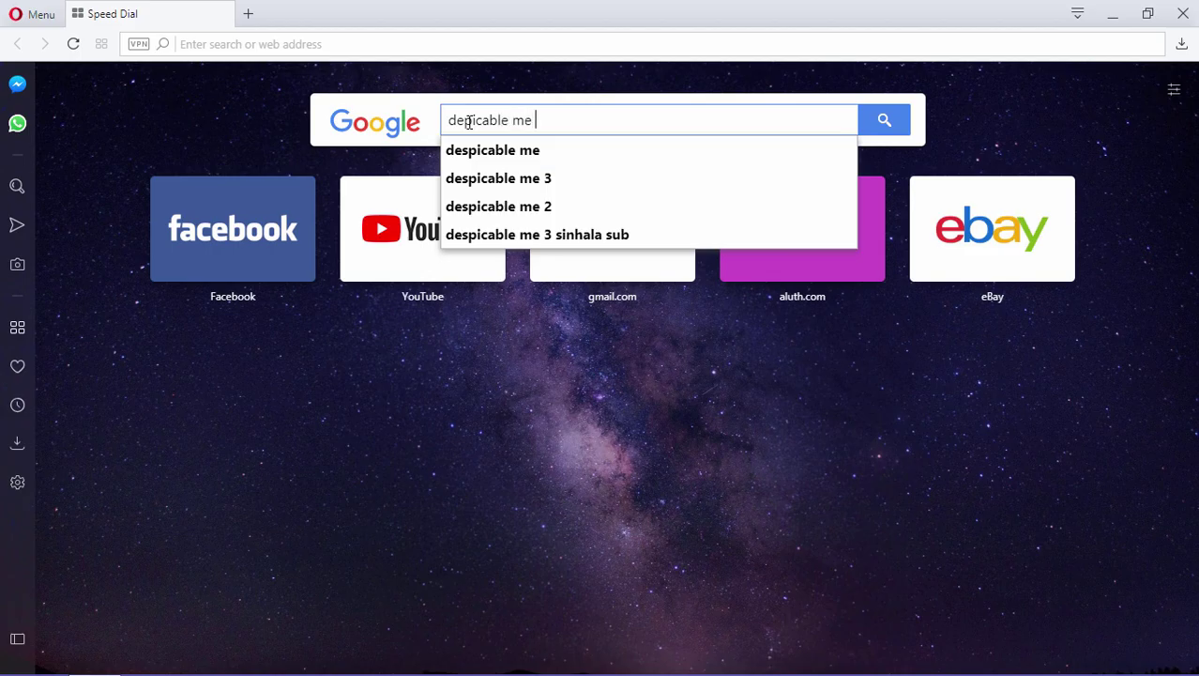
pyautogui.write('3 sinhalla ')
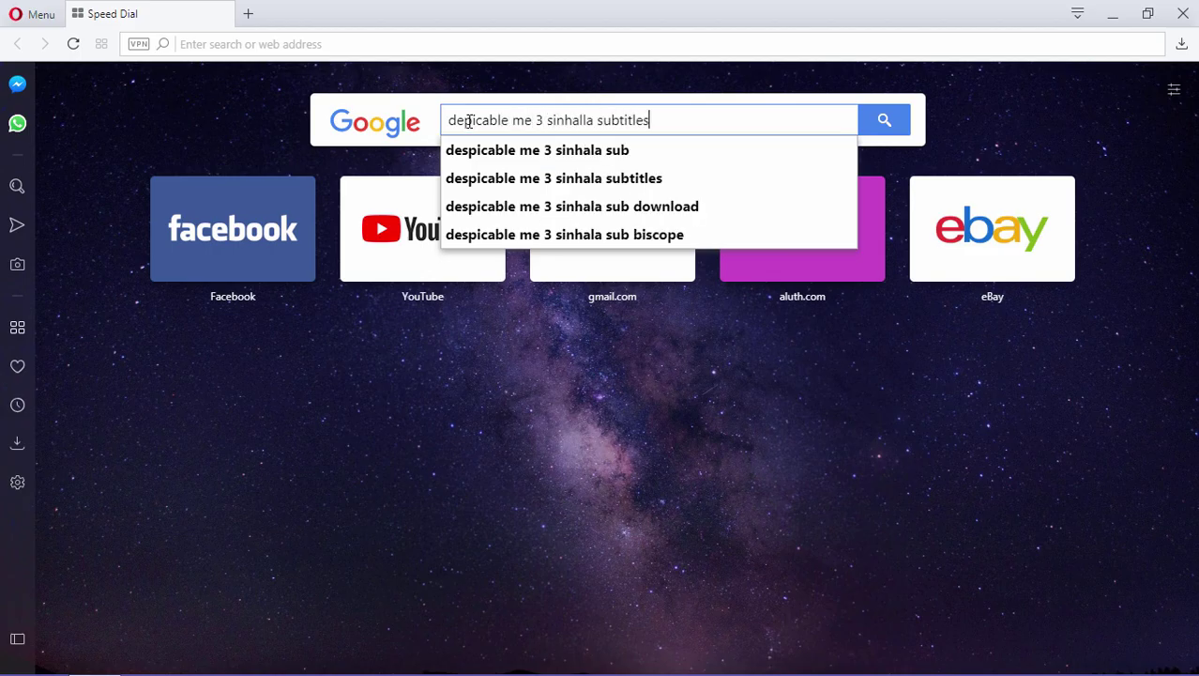
pyautogui.write('subtitles')
pyautogui.press('Return')
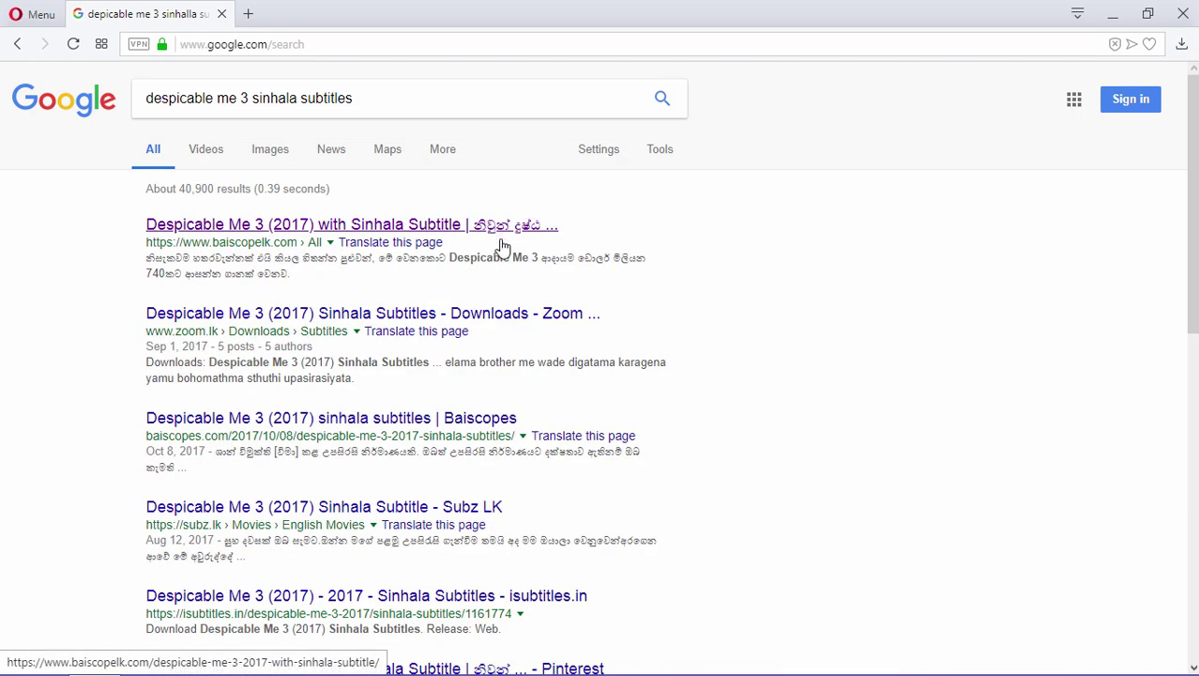
pyautogui.scroll(-2, 523, 336)
pyautogui.scroll(1, 519, 329)
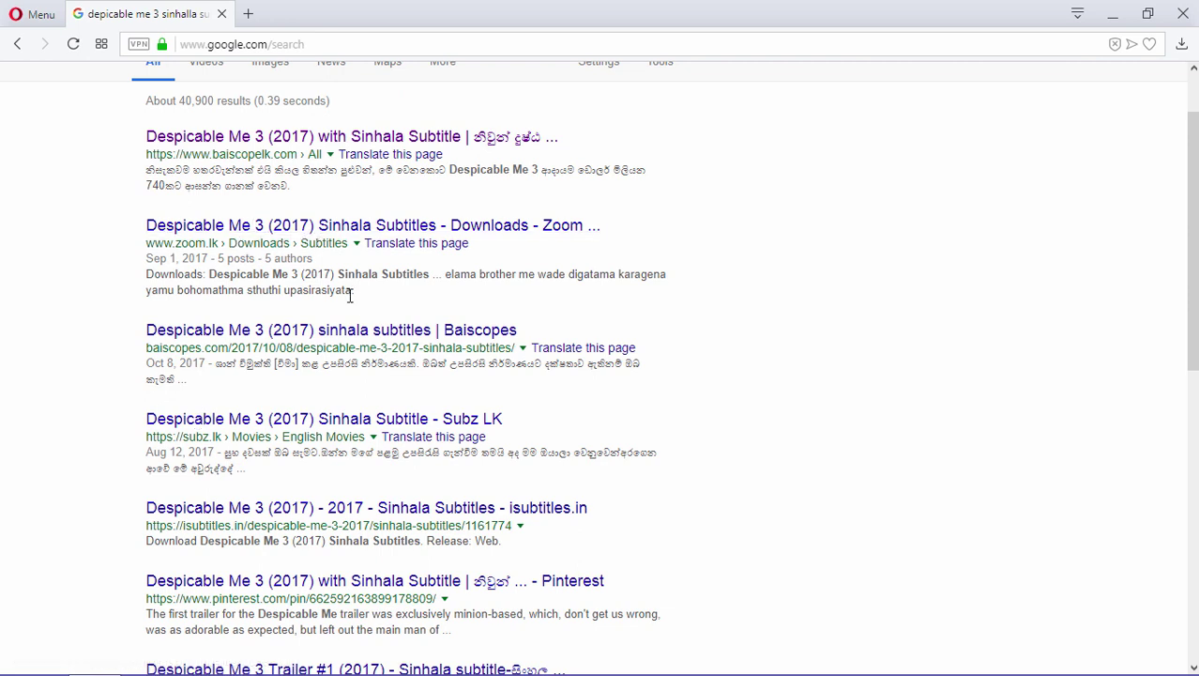
pyautogui.scroll(1, 350, 294)
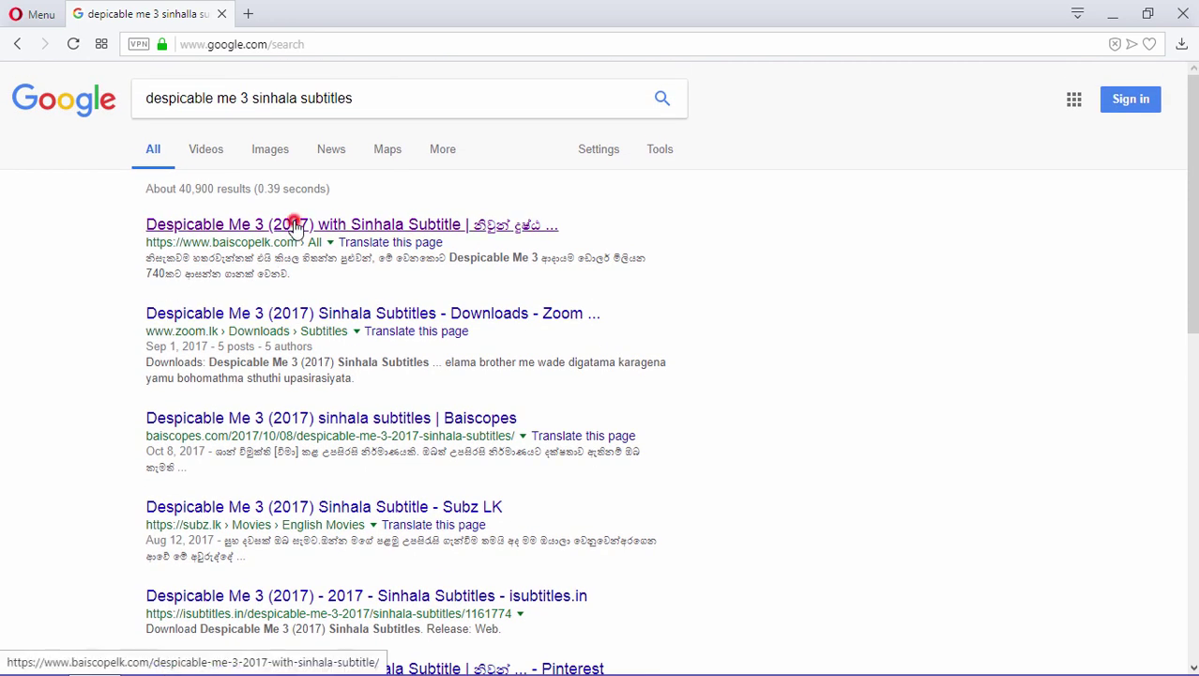
# - Open the baiscopelk.com Despicable Me 3 page and download its Sinhala subtitle zip
pyautogui.click(294, 227)
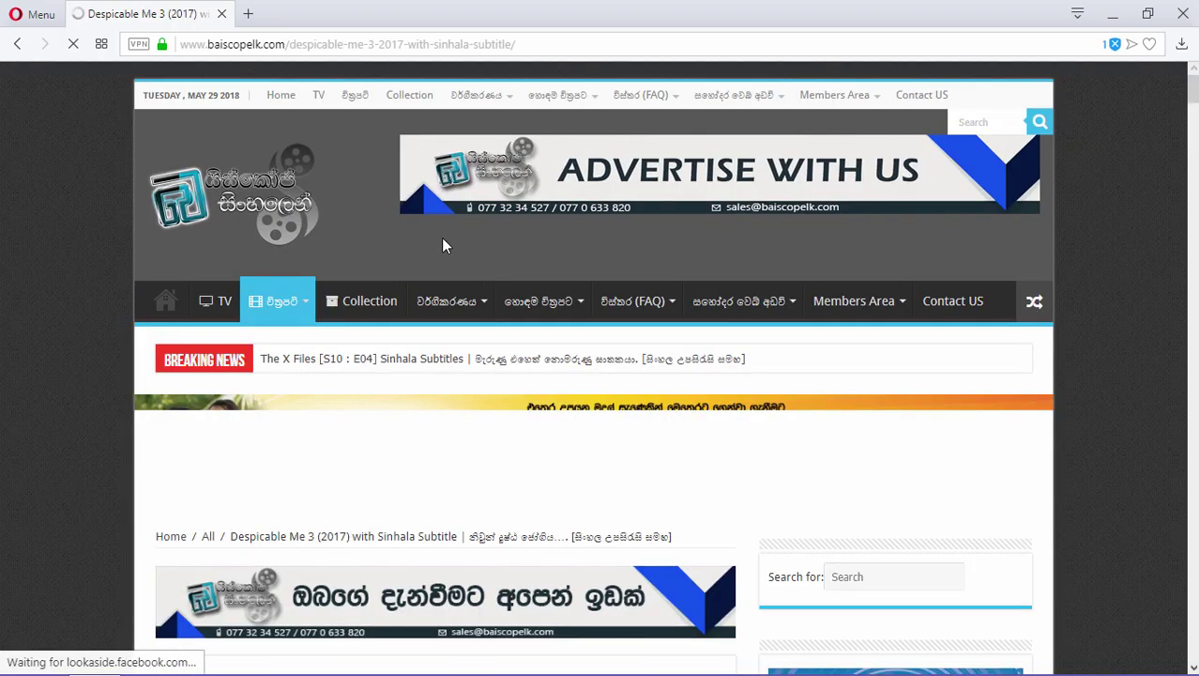
pyautogui.scroll(-6, 444, 246)
pyautogui.scroll(-4, 514, 280)
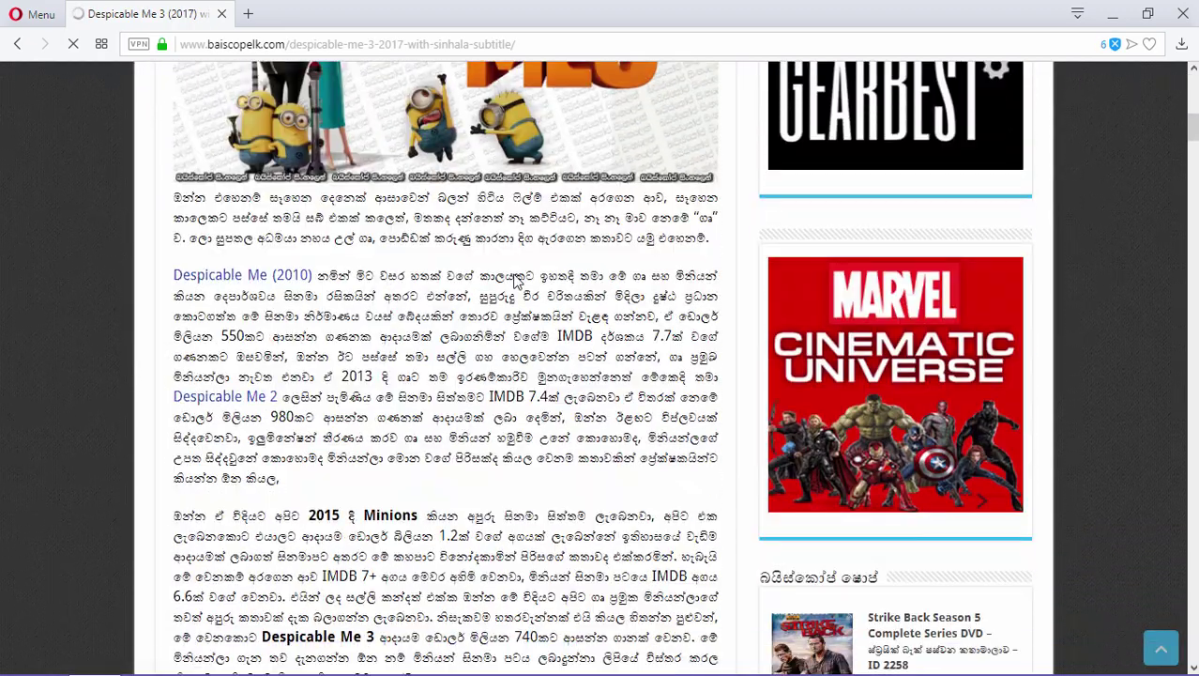
pyautogui.scroll(-5, 281, 366)
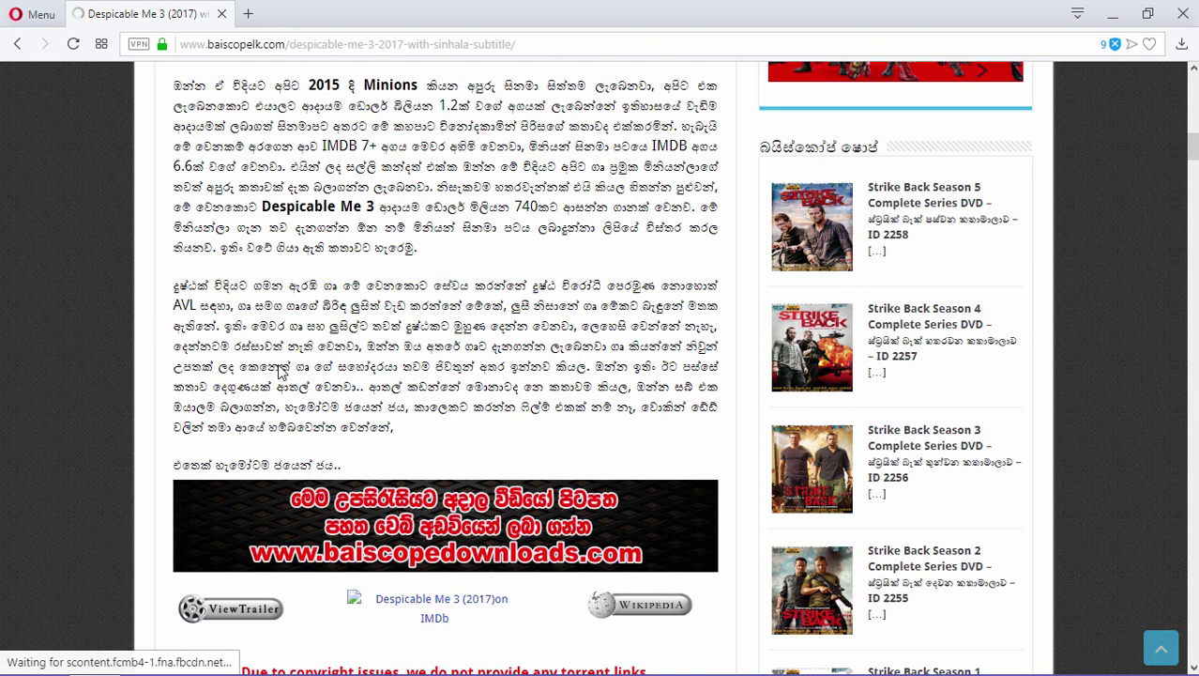
pyautogui.scroll(-6, 281, 338)
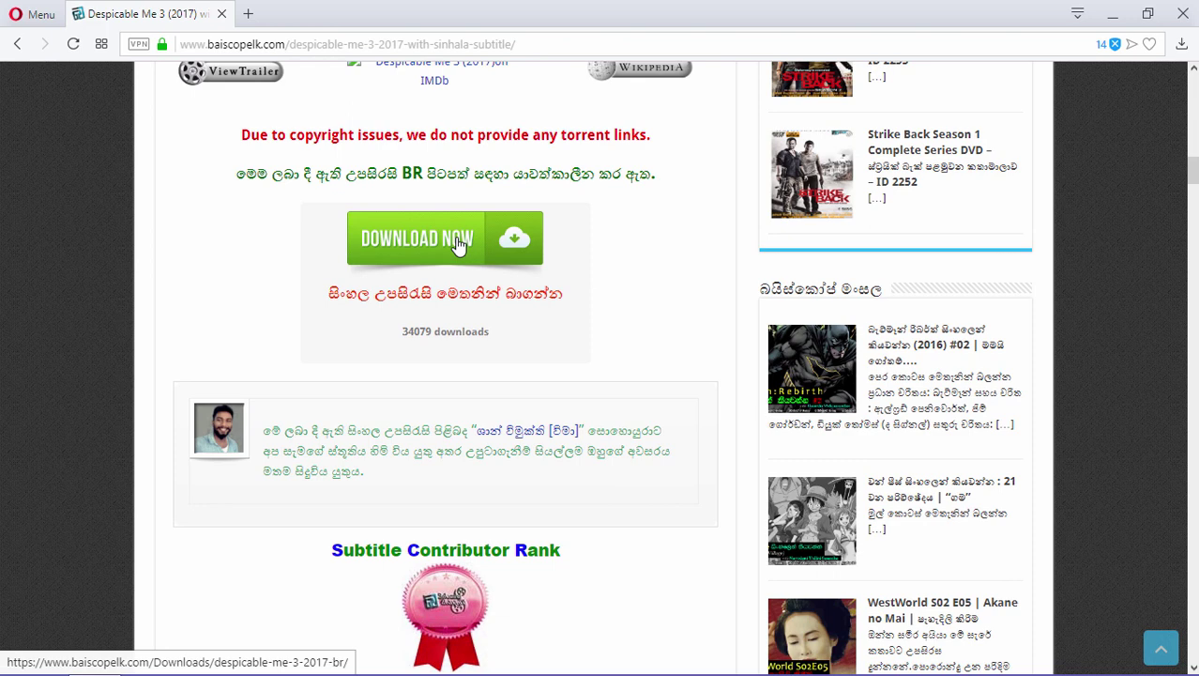
pyautogui.click(443, 303)
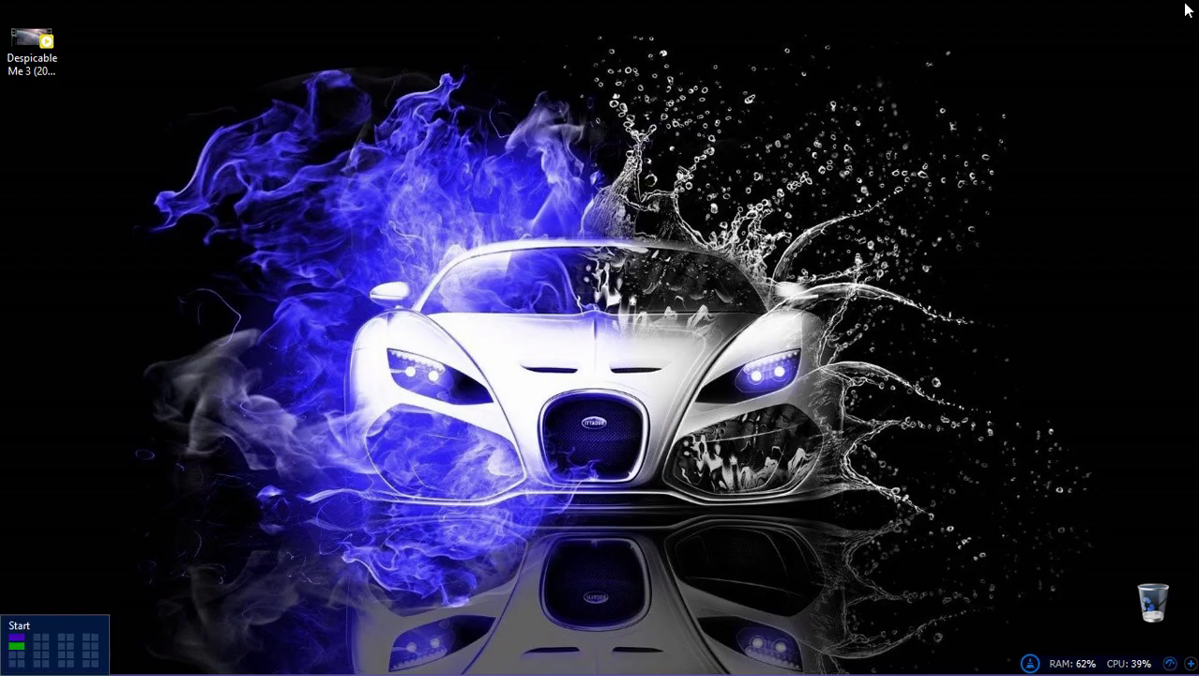
pyautogui.click(29, 652)
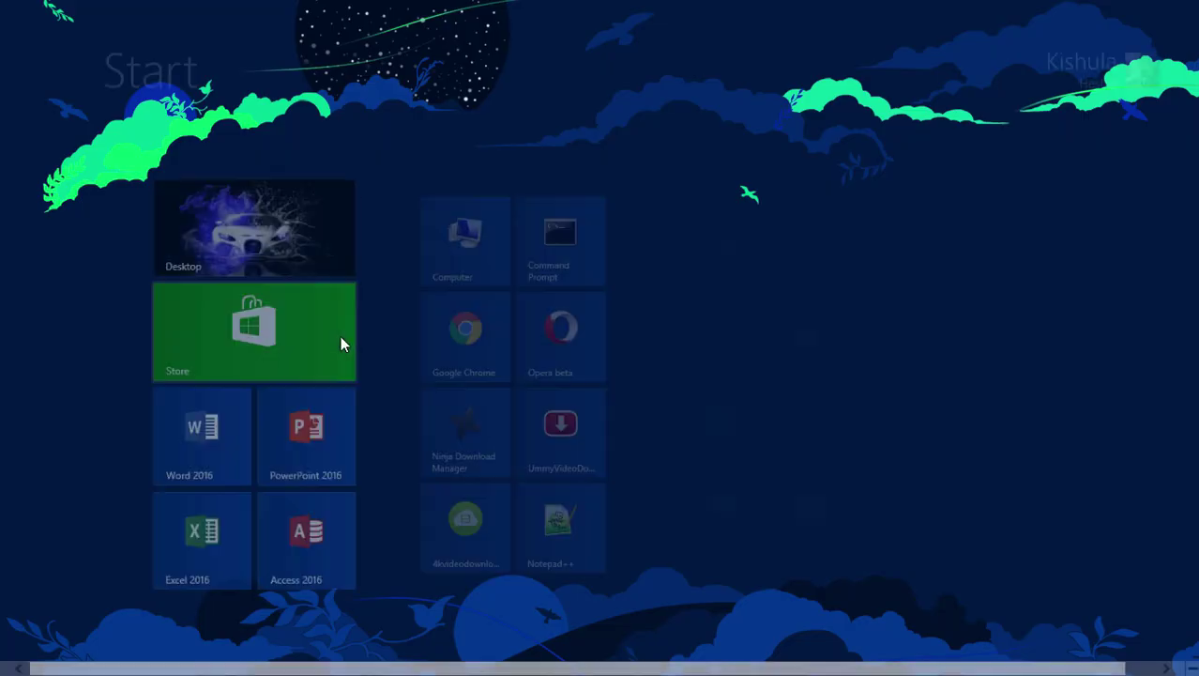
# - Copy the subtitle zip from Downloads onto the desktop
pyautogui.press('super+e')
pyautogui.click(89, 212)
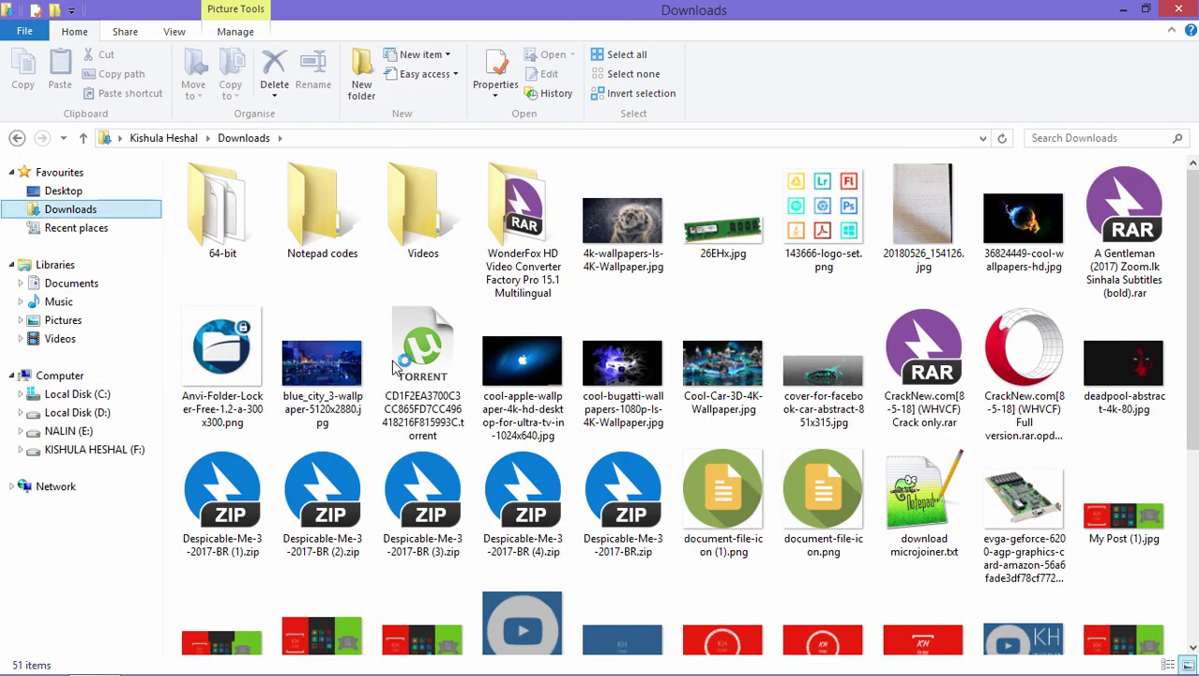
pyautogui.rightClick(291, 493)
pyautogui.click(342, 539)
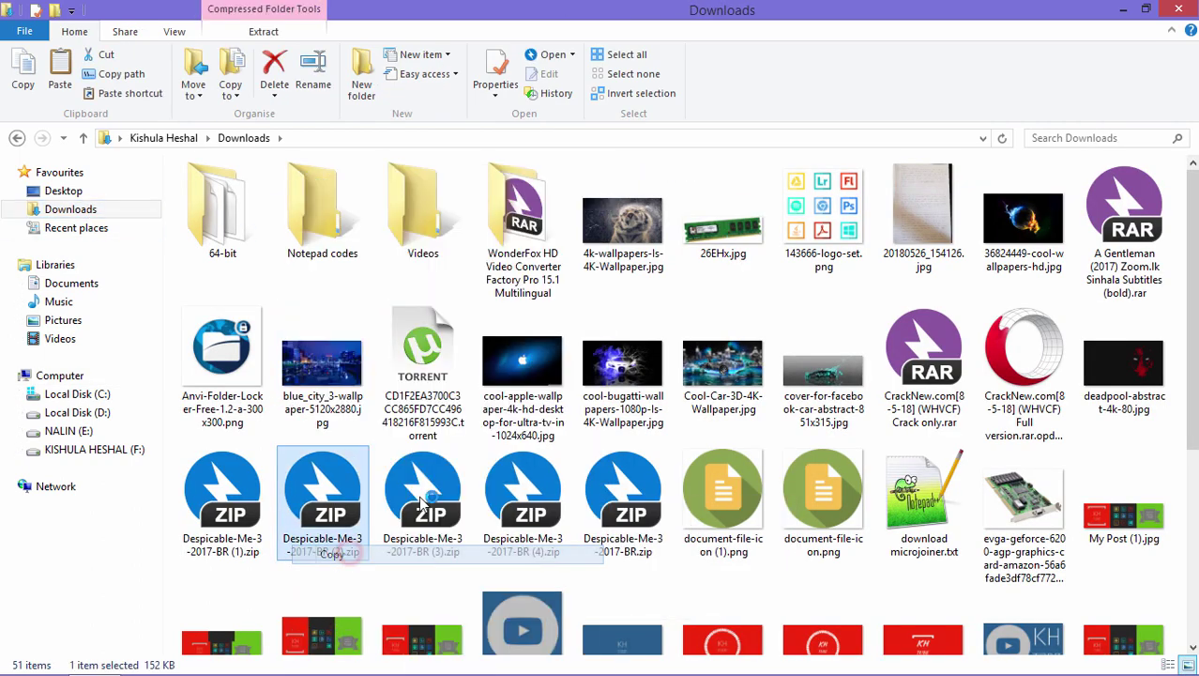
pyautogui.press('super+d')
pyautogui.rightClick(344, 128)
pyautogui.click(421, 220)
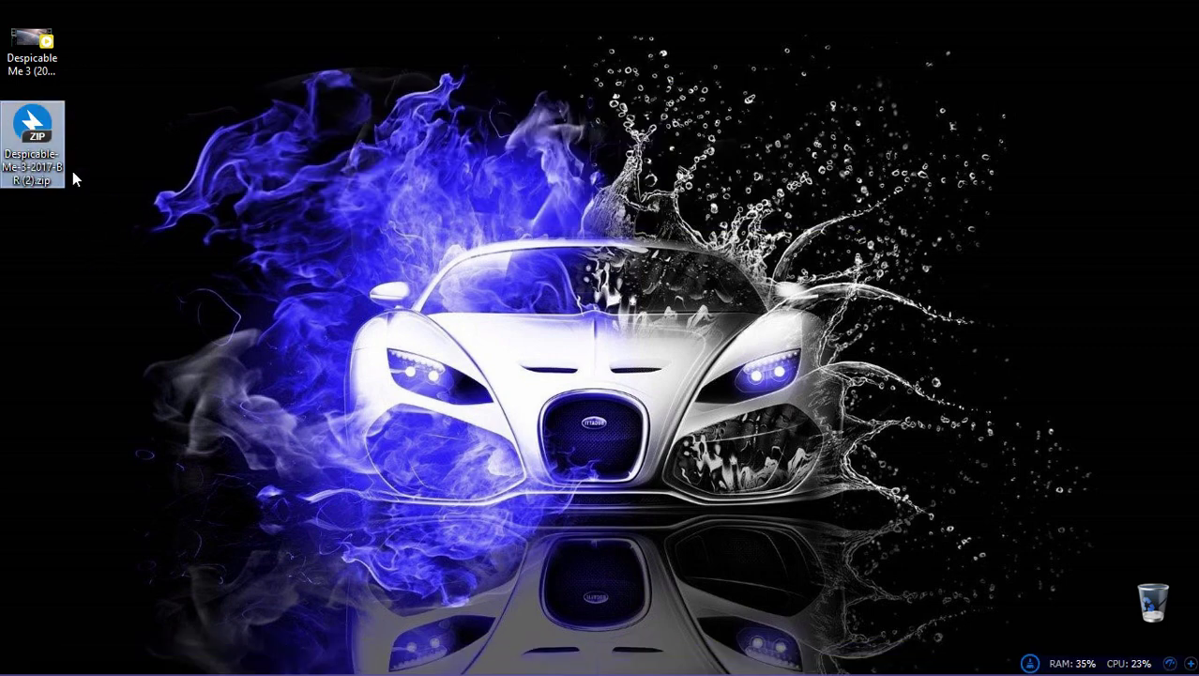
# - Extract the zip here, deleting the archive, and open the Despicable Me 3 (2017) BR folder
pyautogui.rightClick(31, 142)
pyautogui.click(208, 214)
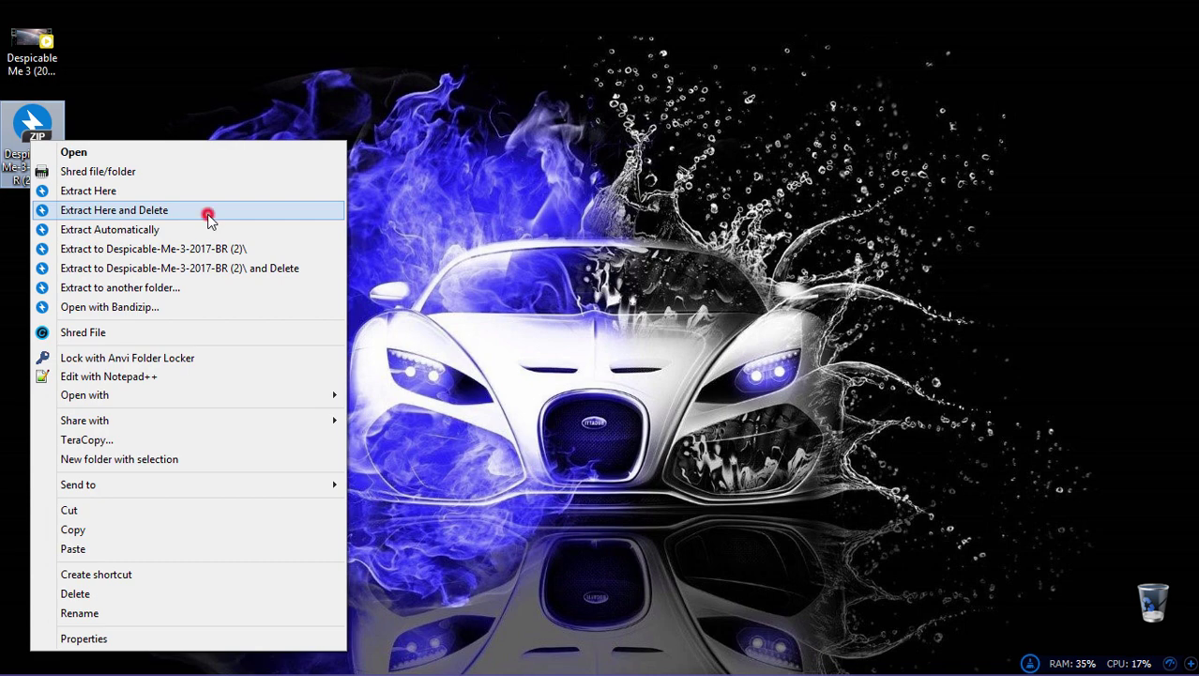
pyautogui.moveTo(33, 225); pyautogui.dragTo(33, 164)
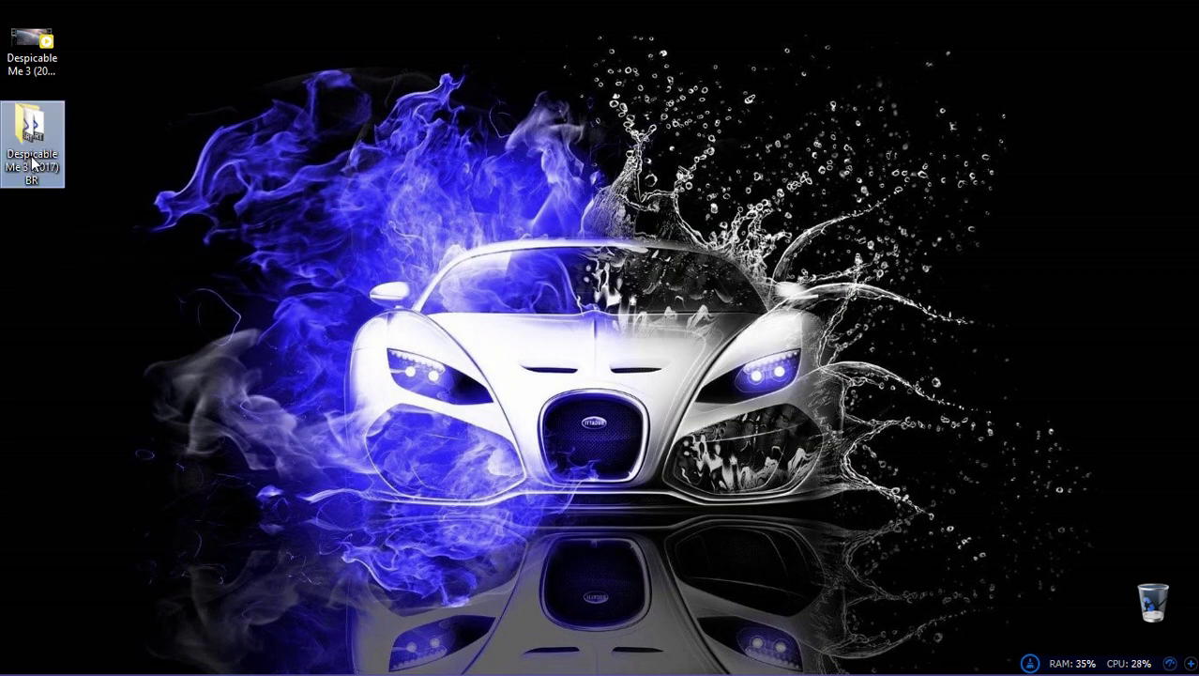
pyautogui.doubleClick(58, 136)
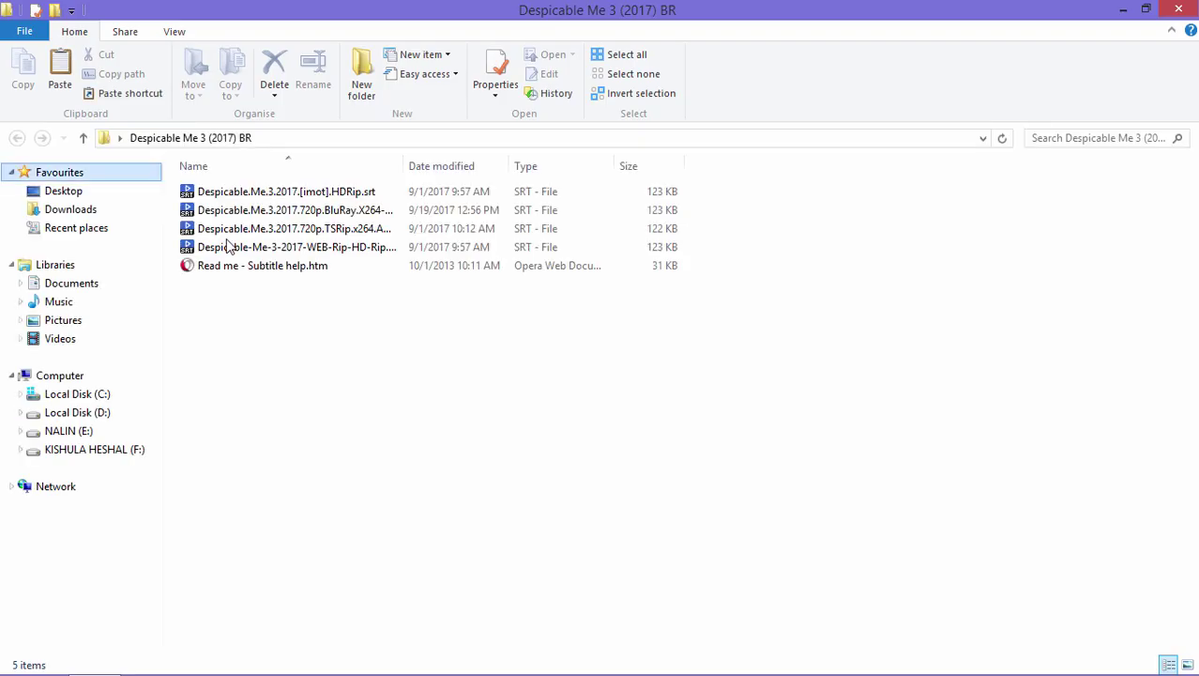
# - Copy the first SRT subtitle file from the extracted folder onto the desktop
pyautogui.moveTo(688, 187); pyautogui.dragTo(642, 246)
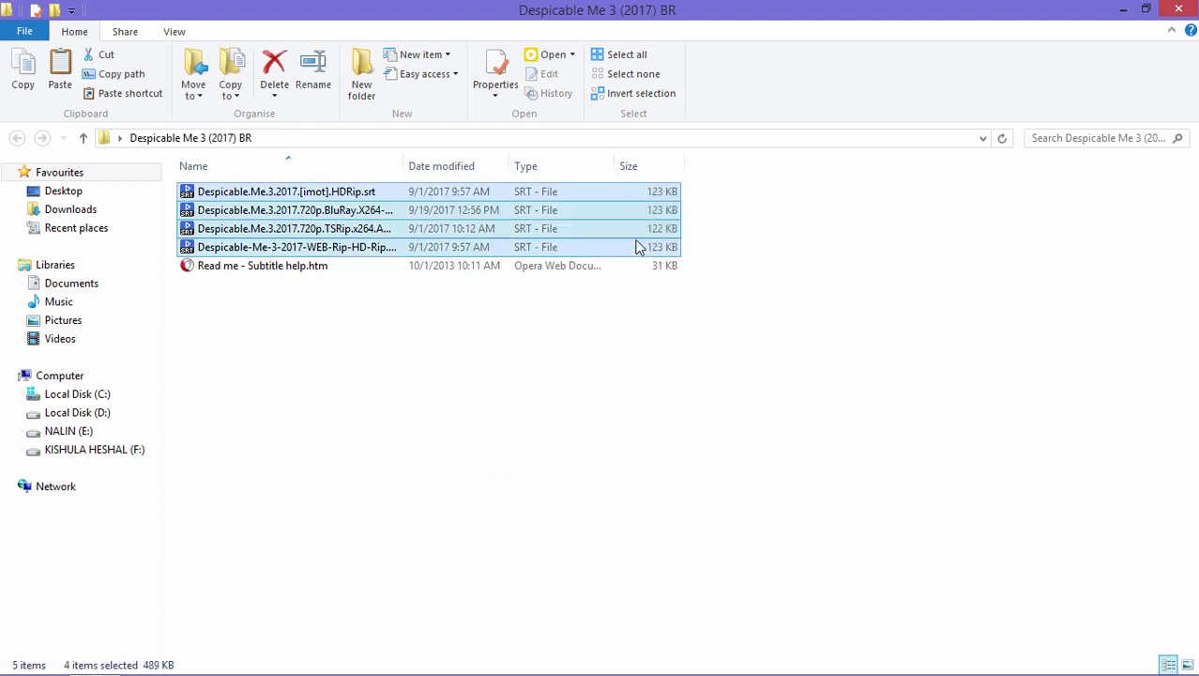
pyautogui.click(301, 191)
pyautogui.rightClick(300, 191)
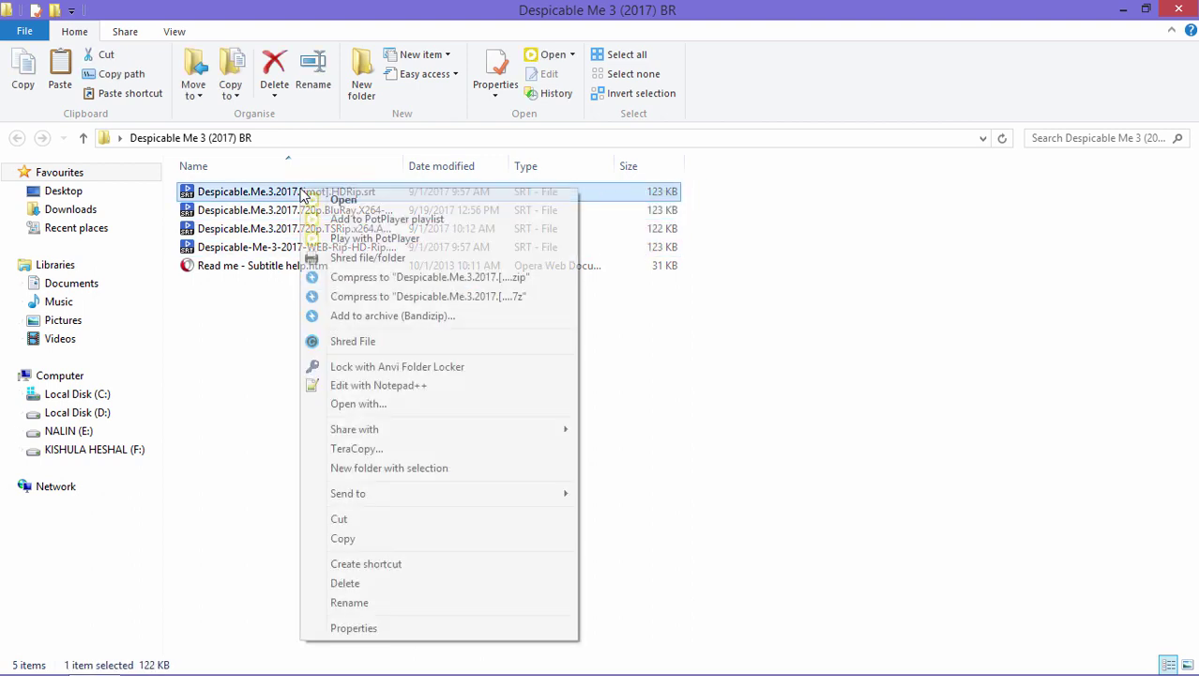
pyautogui.click(373, 537)
pyautogui.click(1165, 7)
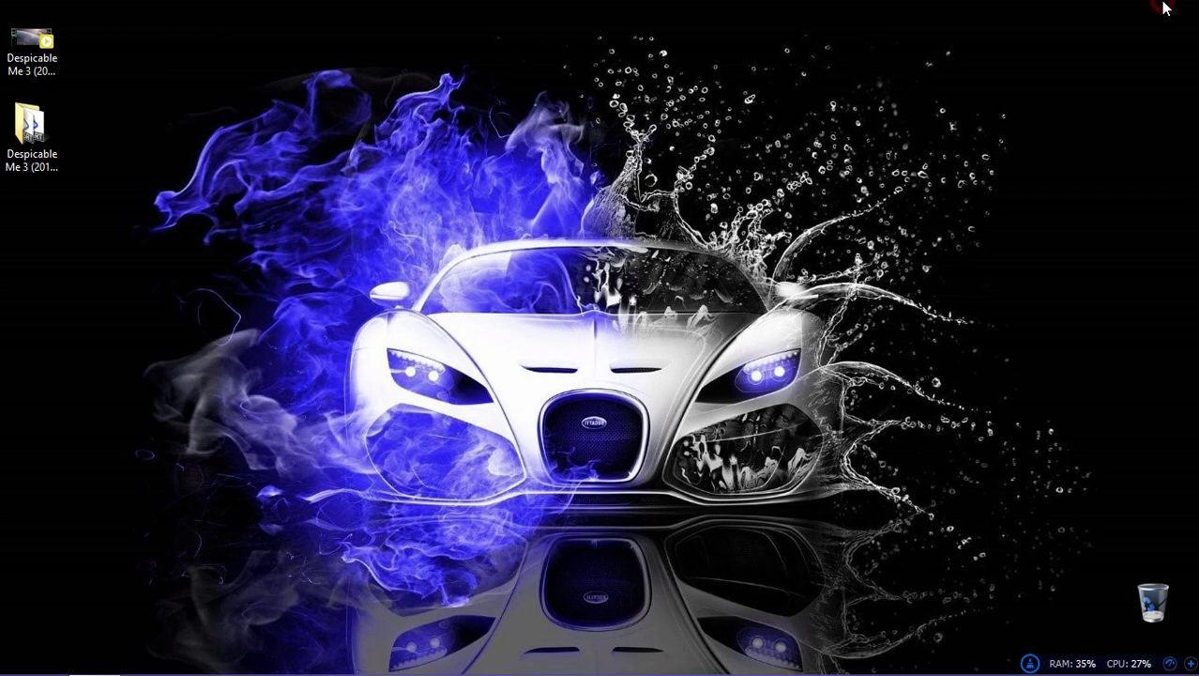
pyautogui.rightClick(241, 157)
pyautogui.click(313, 248)
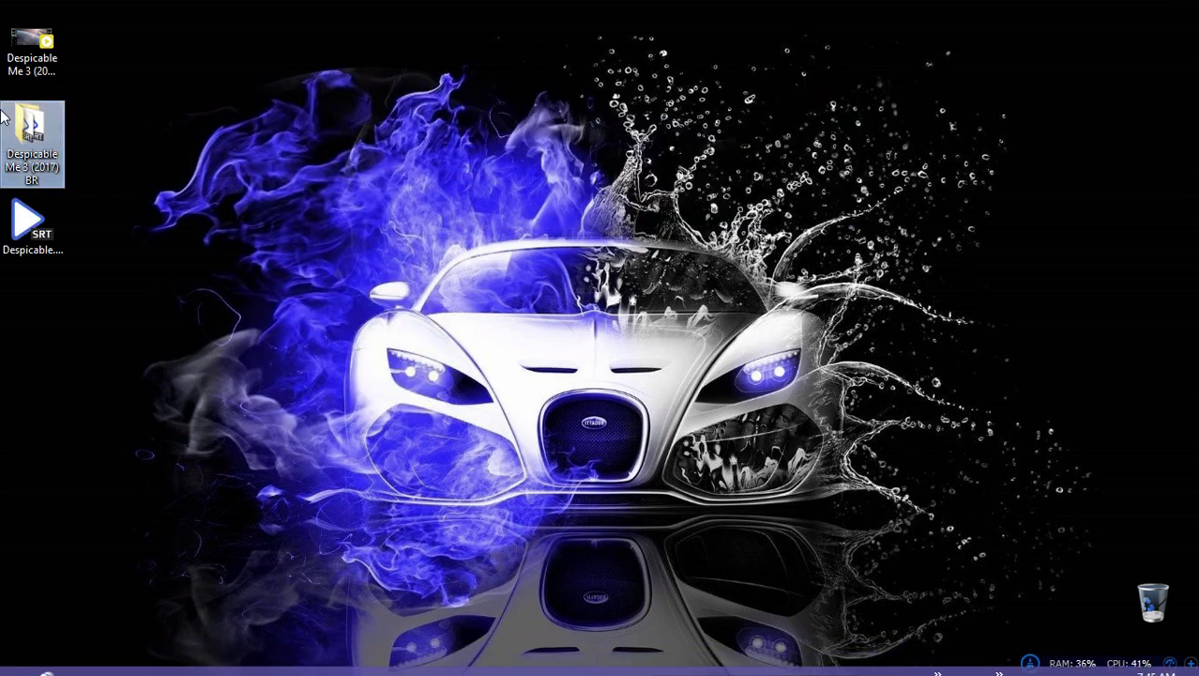
# - Permanently delete the extracted folder and move the SRT file beside the movie
pyautogui.hotkey('shift', 'Delete')
pyautogui.press('Return')
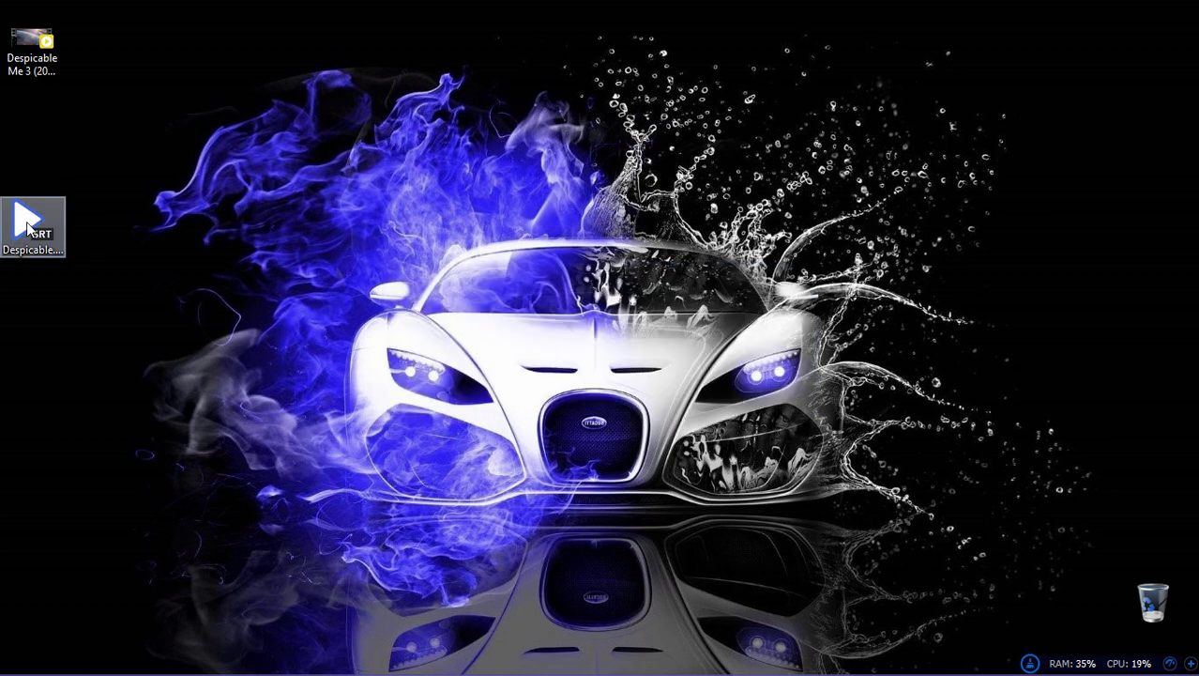
pyautogui.moveTo(25, 212); pyautogui.dragTo(11, 124)
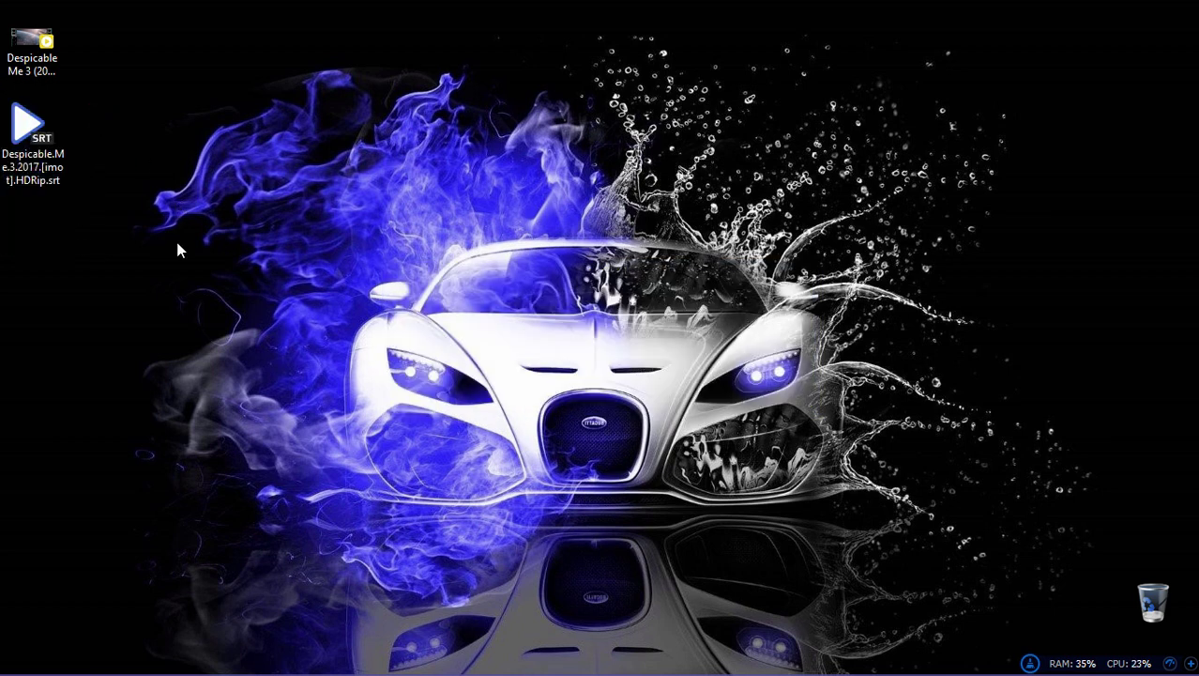
pyautogui.moveTo(179, 249); pyautogui.dragTo(3, 3)
pyautogui.click(44, 134)
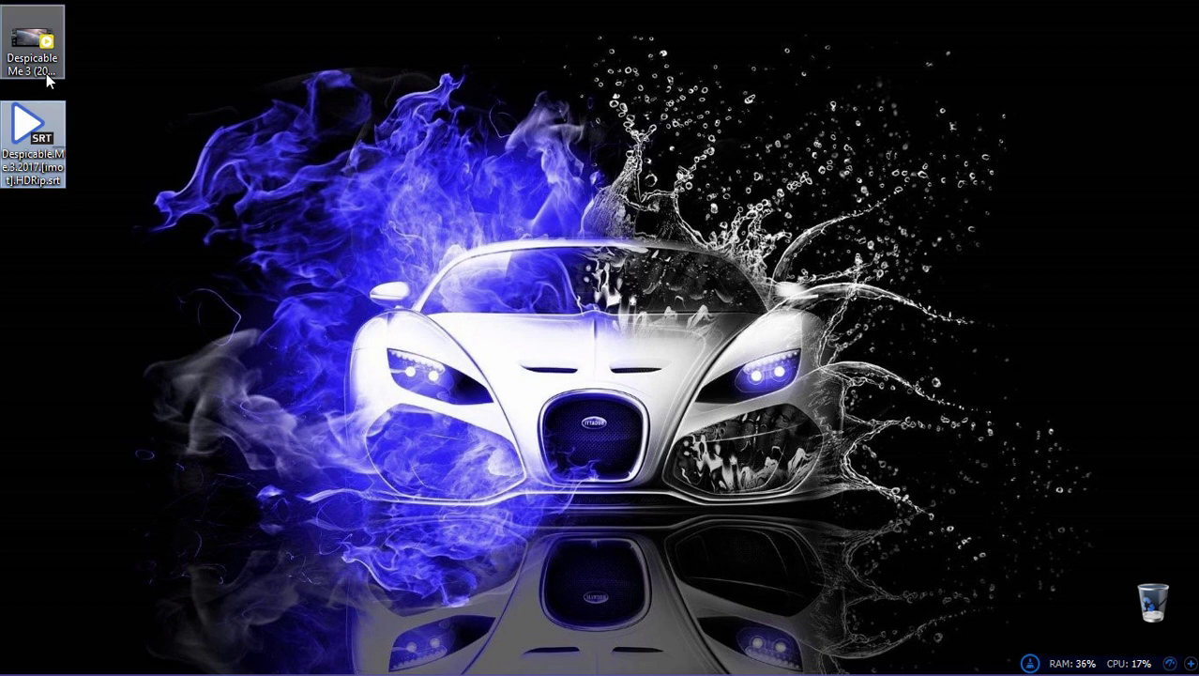
pyautogui.moveTo(46, 74)
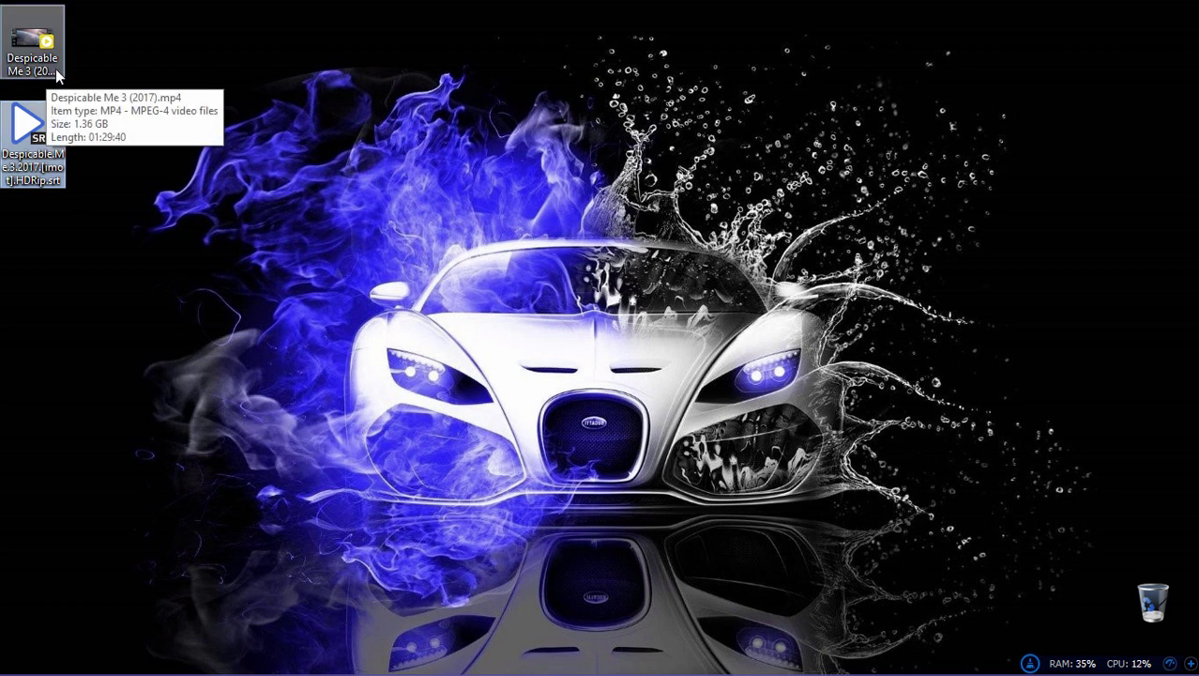
pyautogui.doubleClick(55, 69)
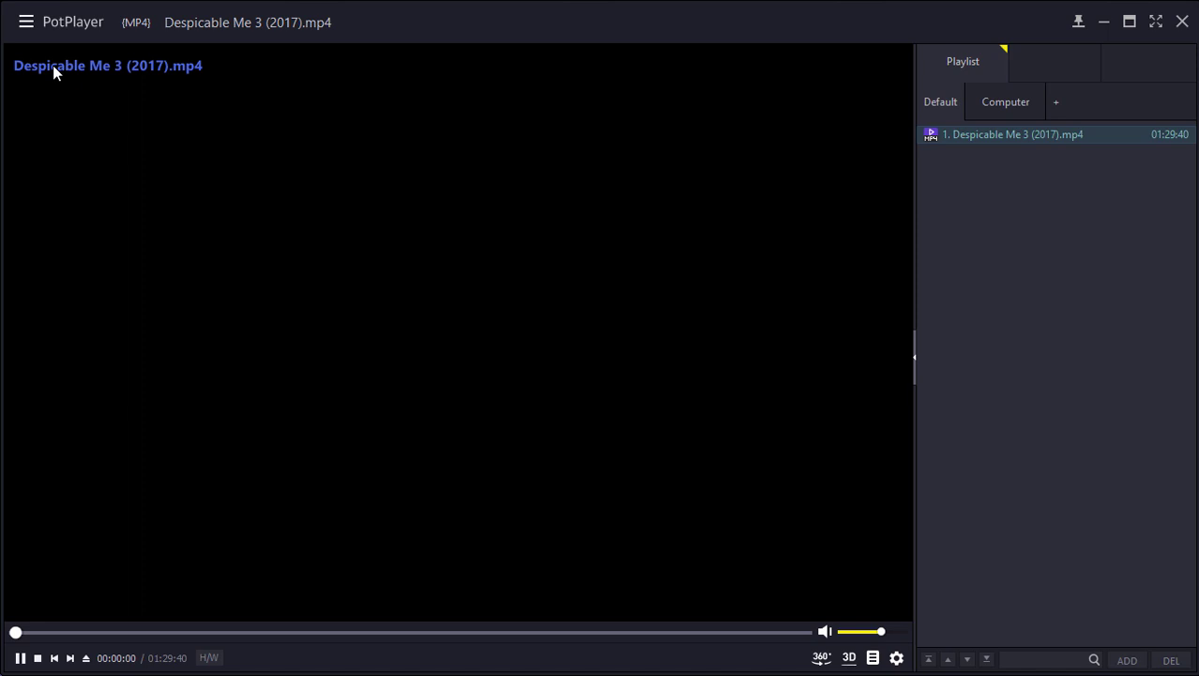
pyautogui.click(302, 633)
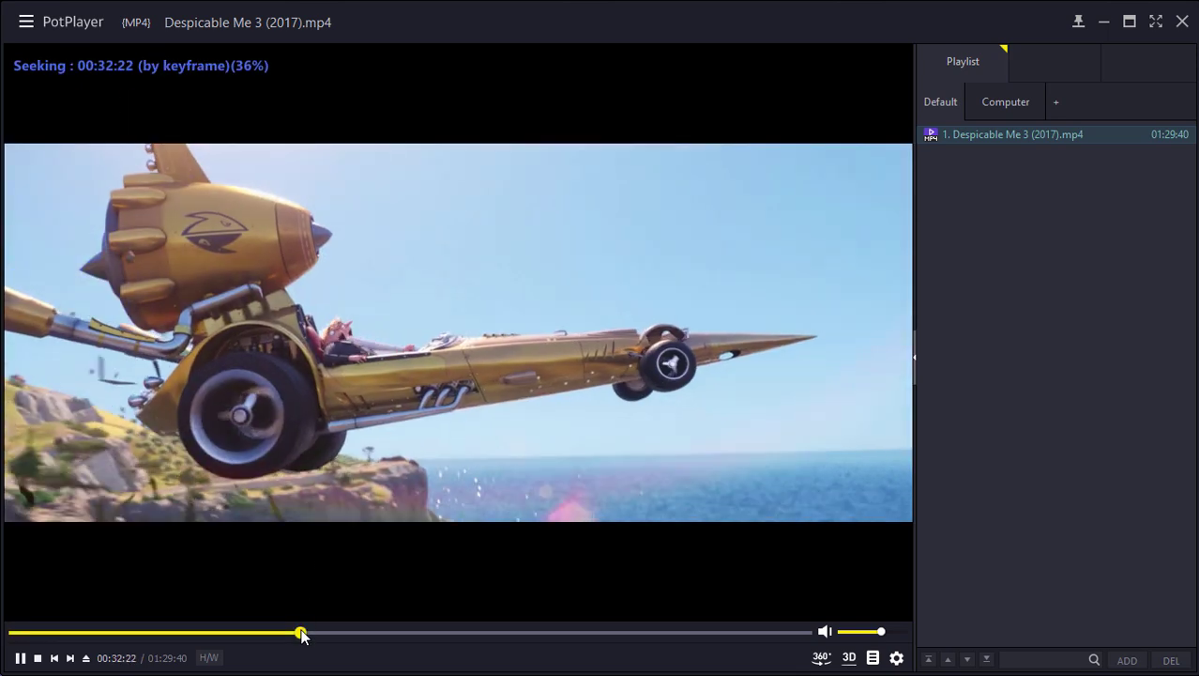
pyautogui.click(380, 633)
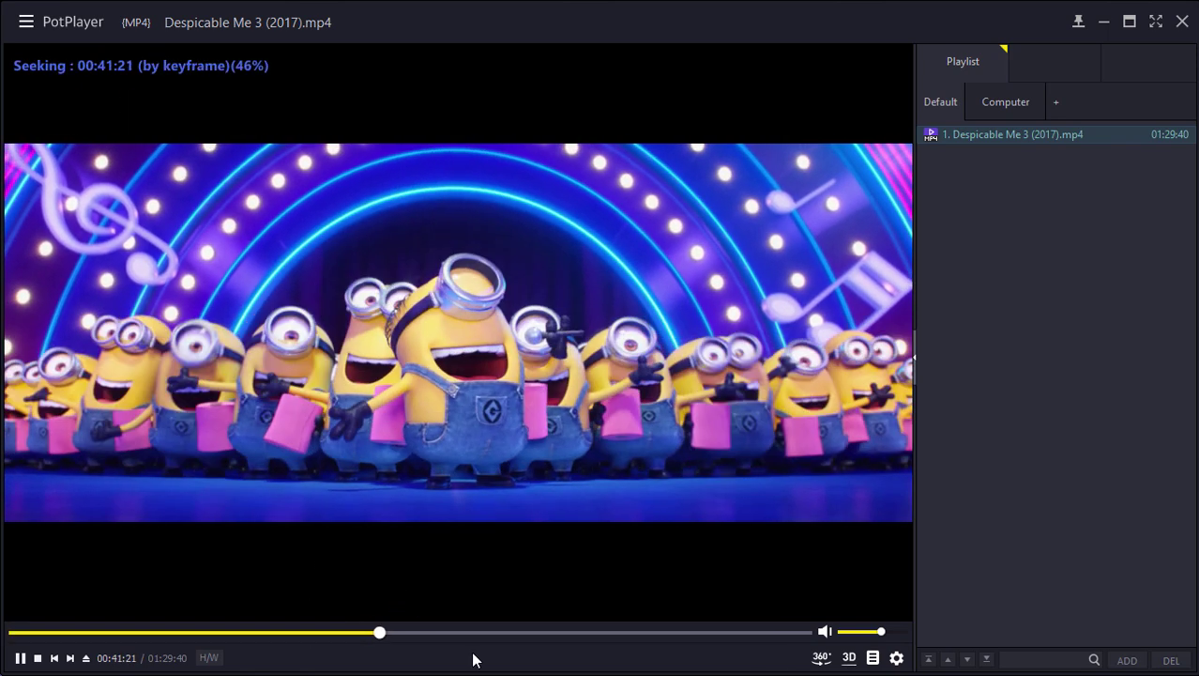
pyautogui.click(459, 632)
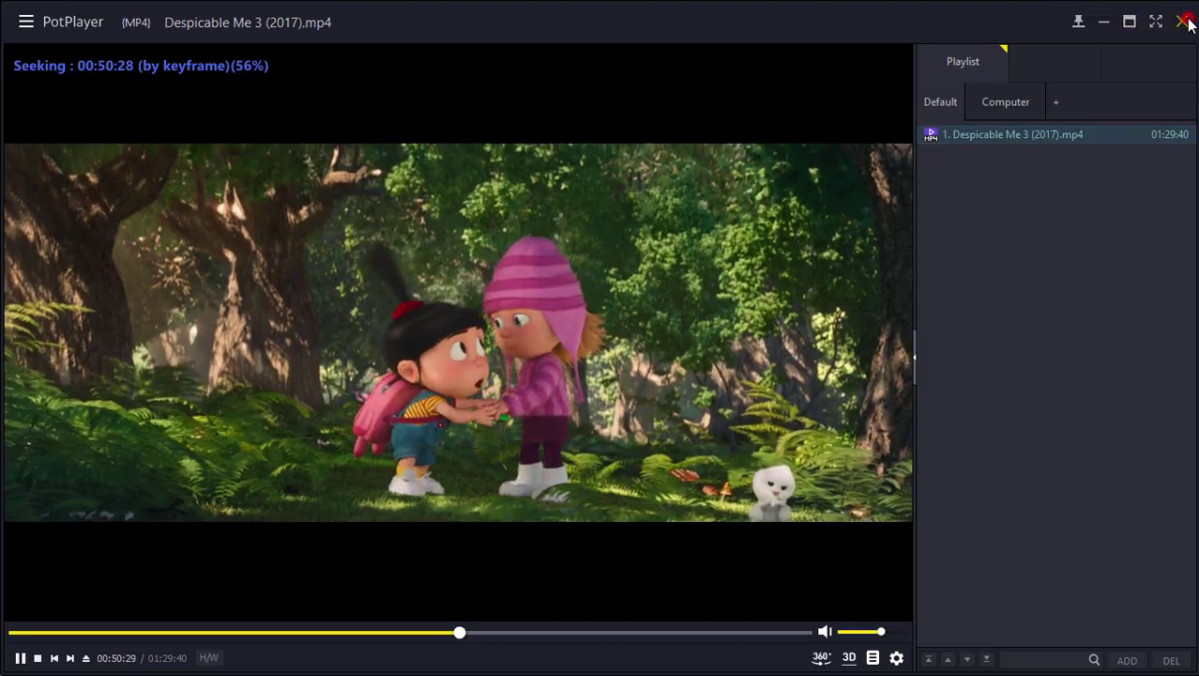
pyautogui.click(1182, 22)
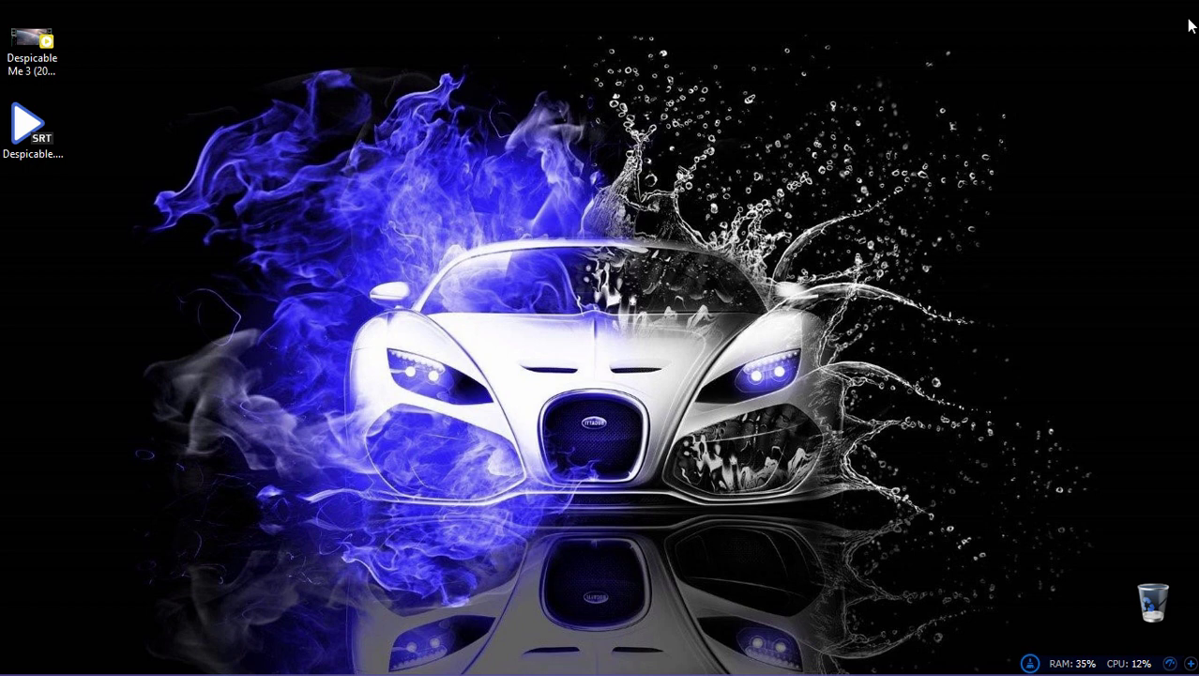
# - Copy the movie file's name, Despicable Me 3 (2017), from its rename field
pyautogui.press('Down')
pyautogui.press('Down')
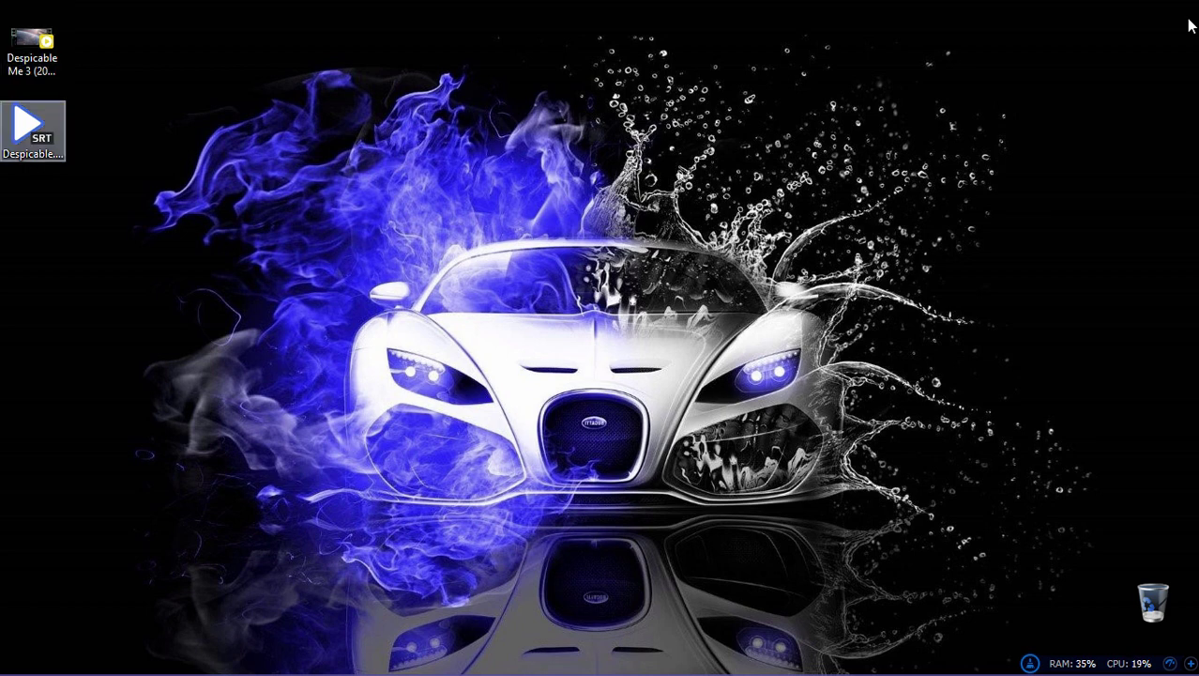
pyautogui.press('Up')
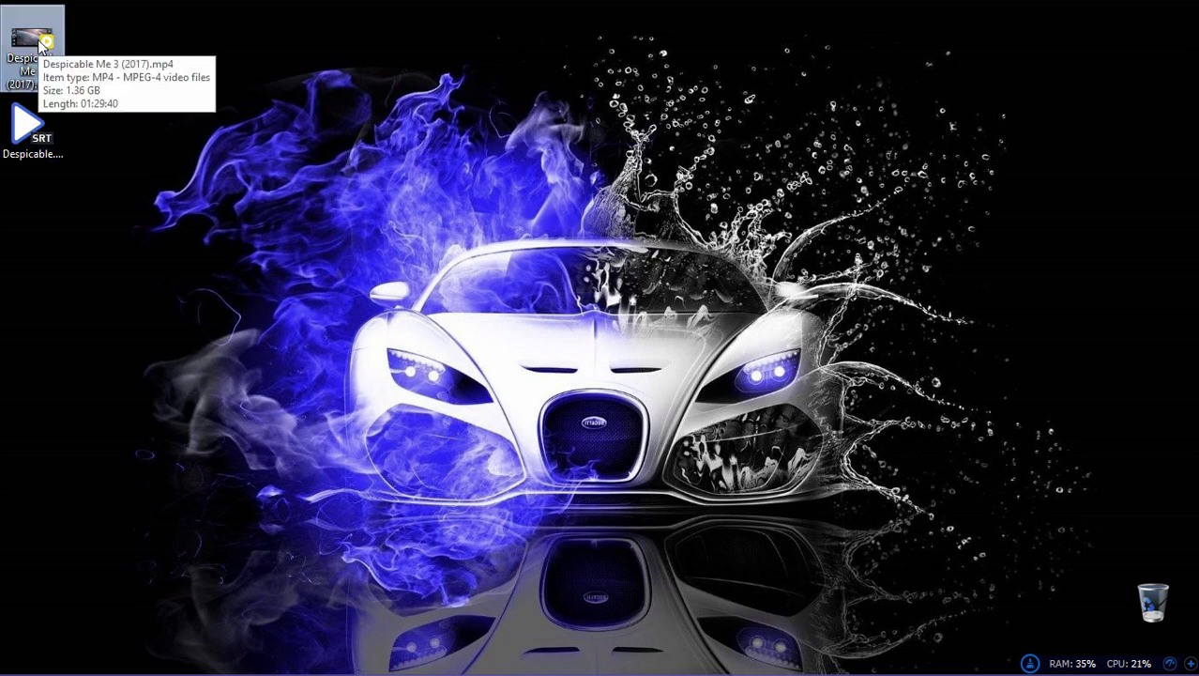
pyautogui.press('F2')
pyautogui.rightClick(25, 62)
pyautogui.press('super+c')
pyautogui.click(73, 124)
pyautogui.click(28, 126)
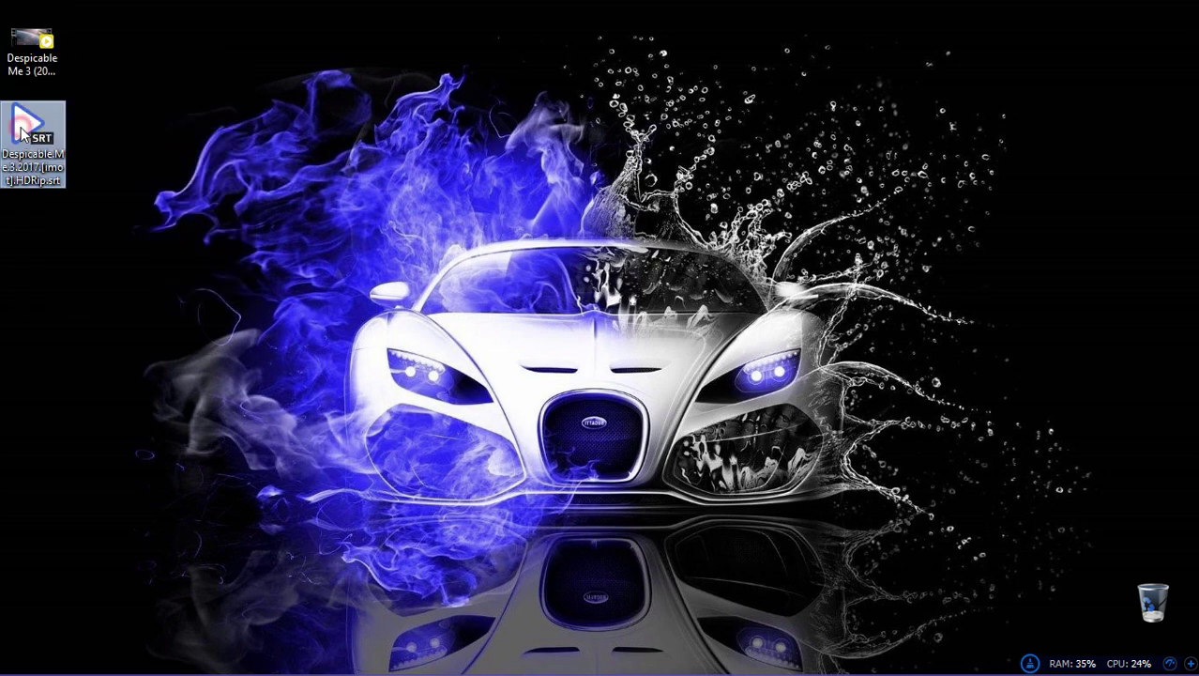
# - Paste that name onto the subtitle file, renaming it Despicable Me 3 (2017).srt
pyautogui.rightClick(23, 129)
pyautogui.click(70, 541)
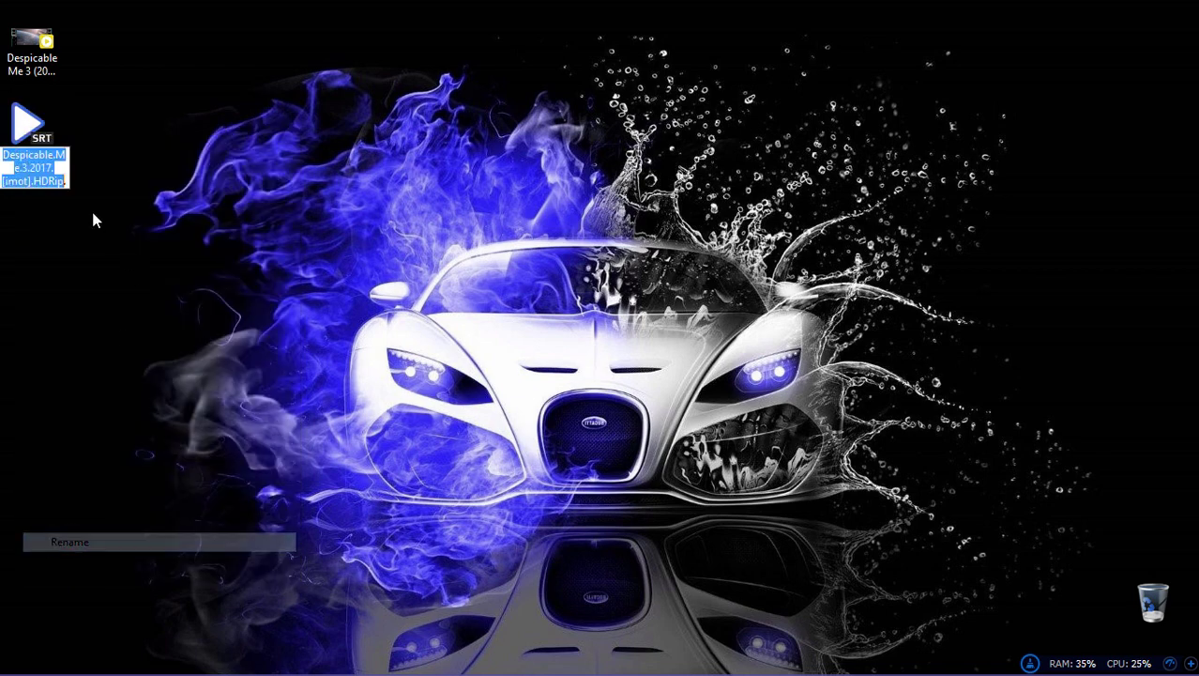
pyautogui.rightClick(23, 158)
pyautogui.click(80, 235)
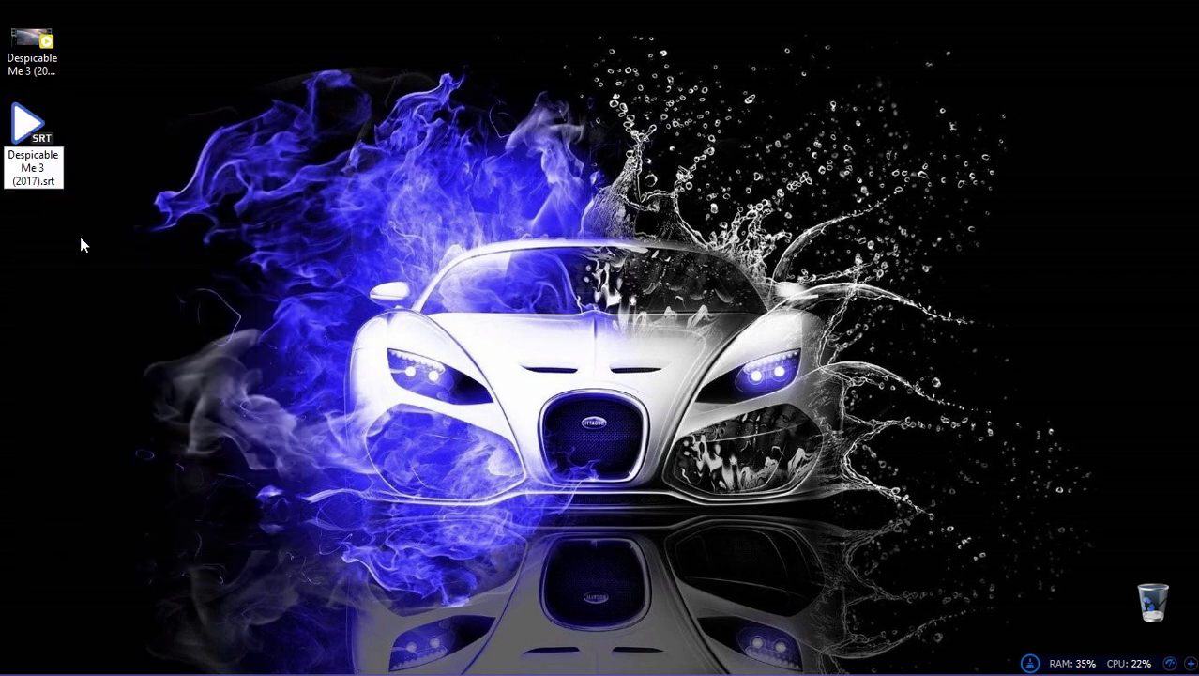
pyautogui.press('Return')
pyautogui.click(120, 233)
pyautogui.moveTo(120, 234); pyautogui.dragTo(56, 56)
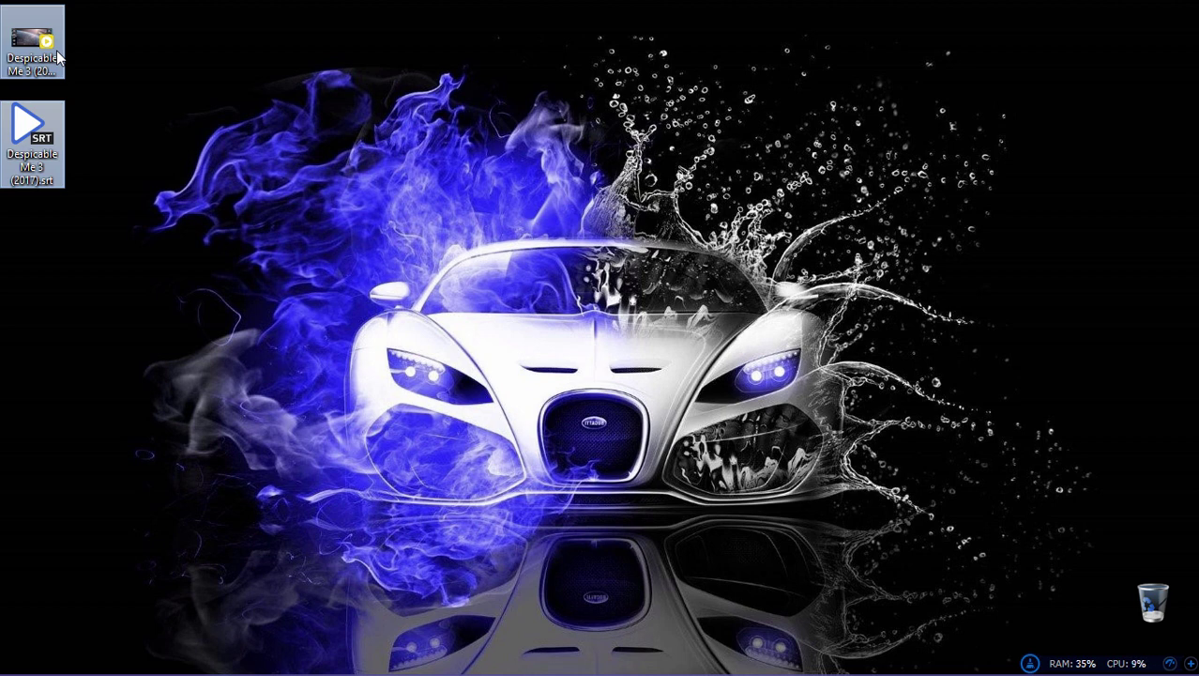
pyautogui.click(82, 112)
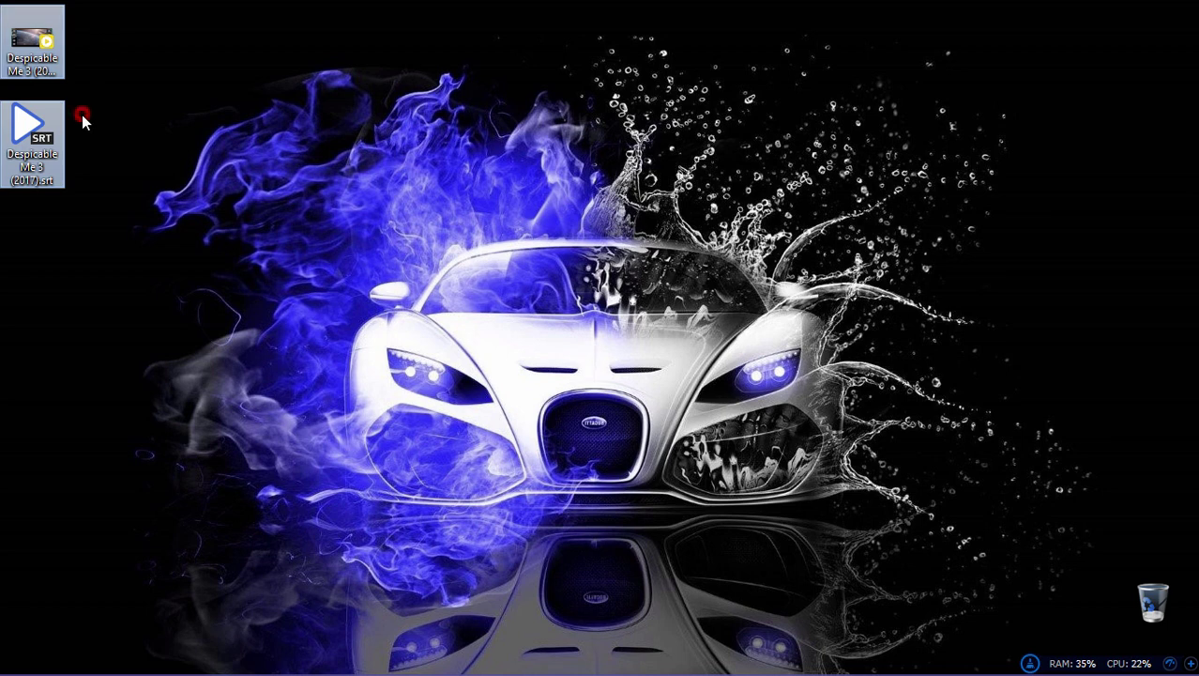
pyautogui.click(25, 164)
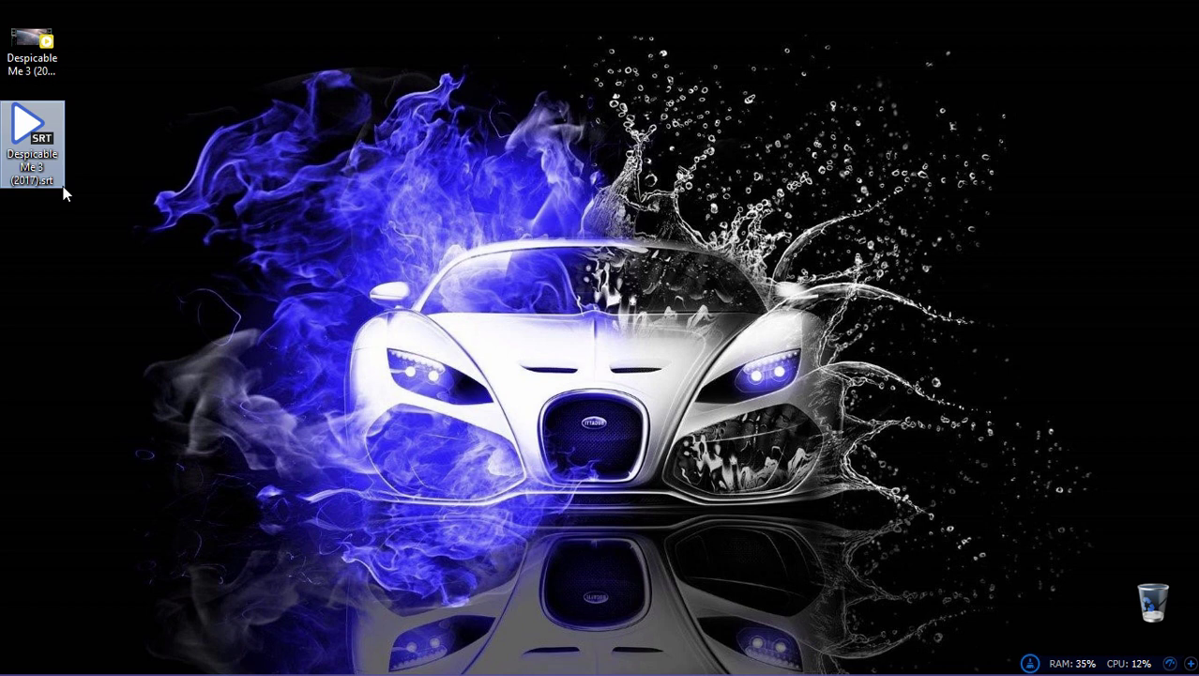
pyautogui.click(32, 47)
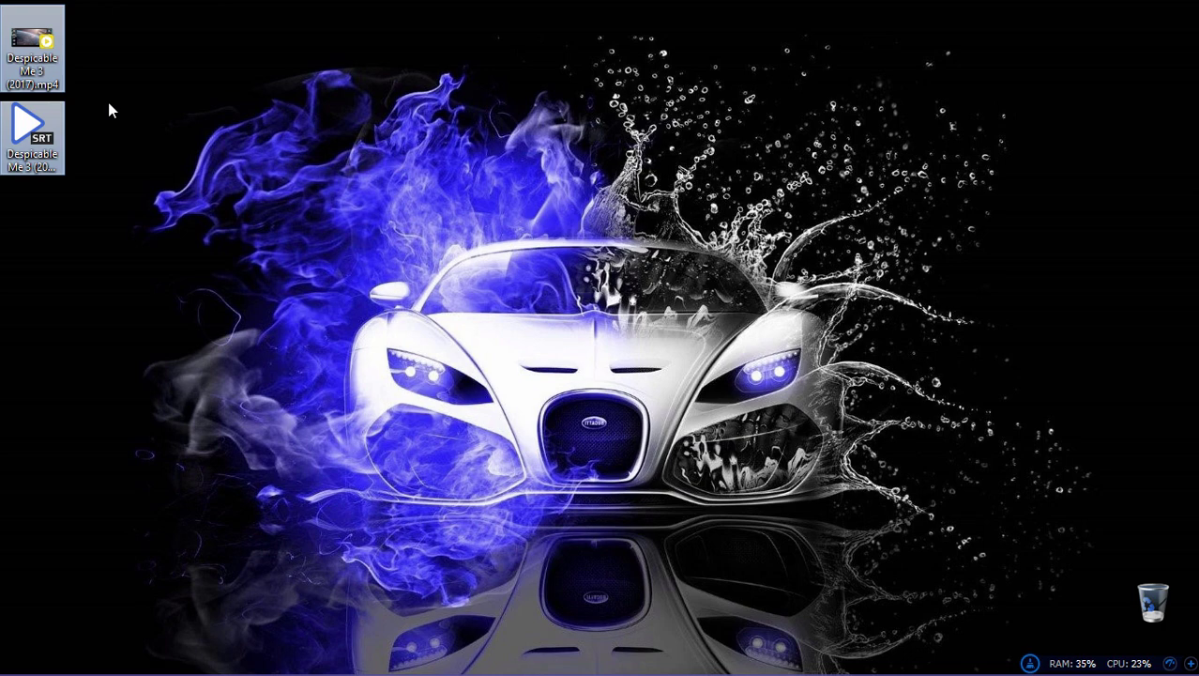
pyautogui.doubleClick(52, 68)
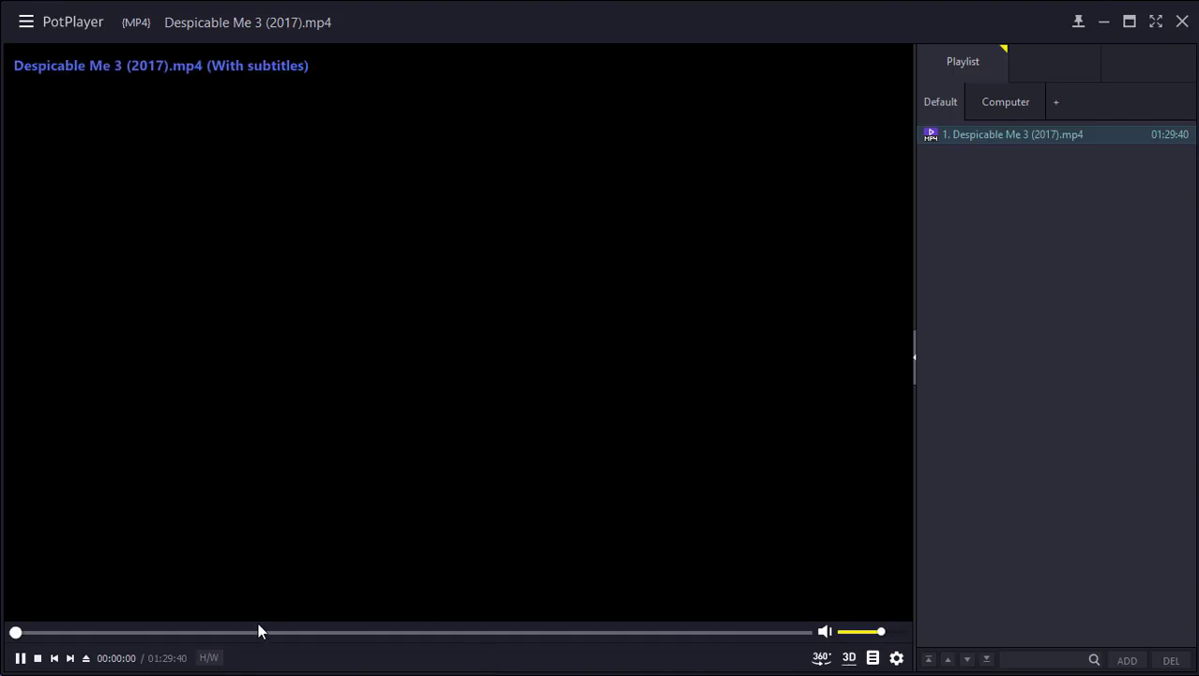
pyautogui.click(245, 630)
pyautogui.scroll(2, 334, 642)
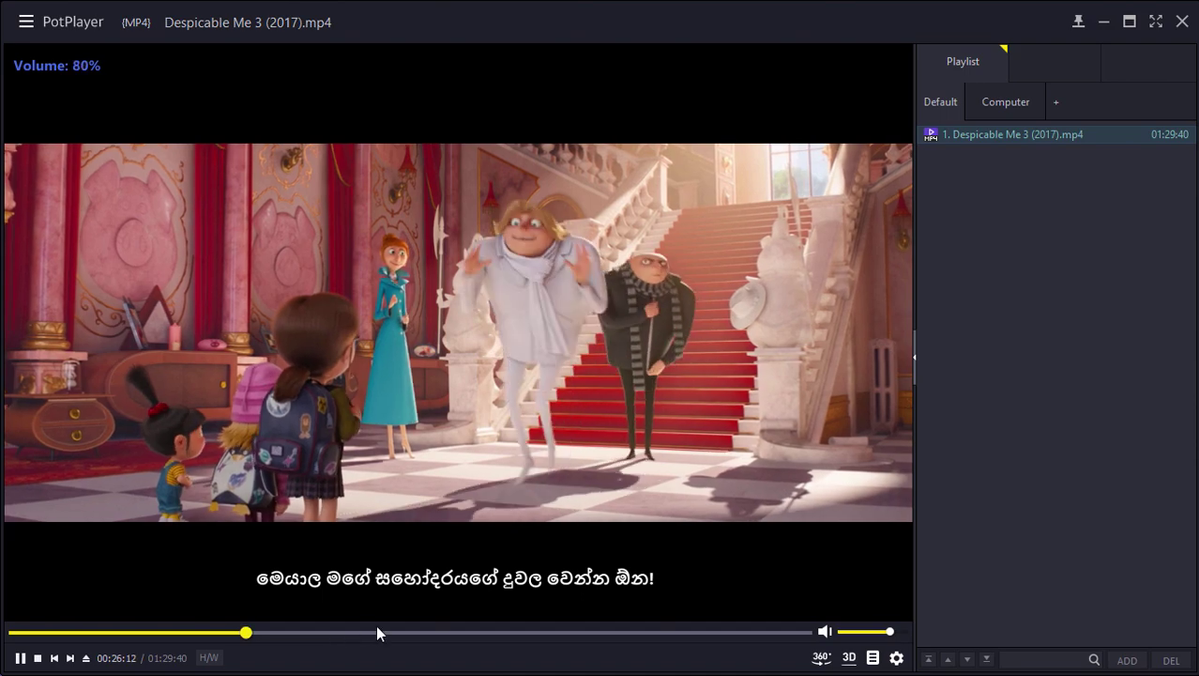
pyautogui.click(376, 632)
pyautogui.click(442, 632)
pyautogui.click(516, 632)
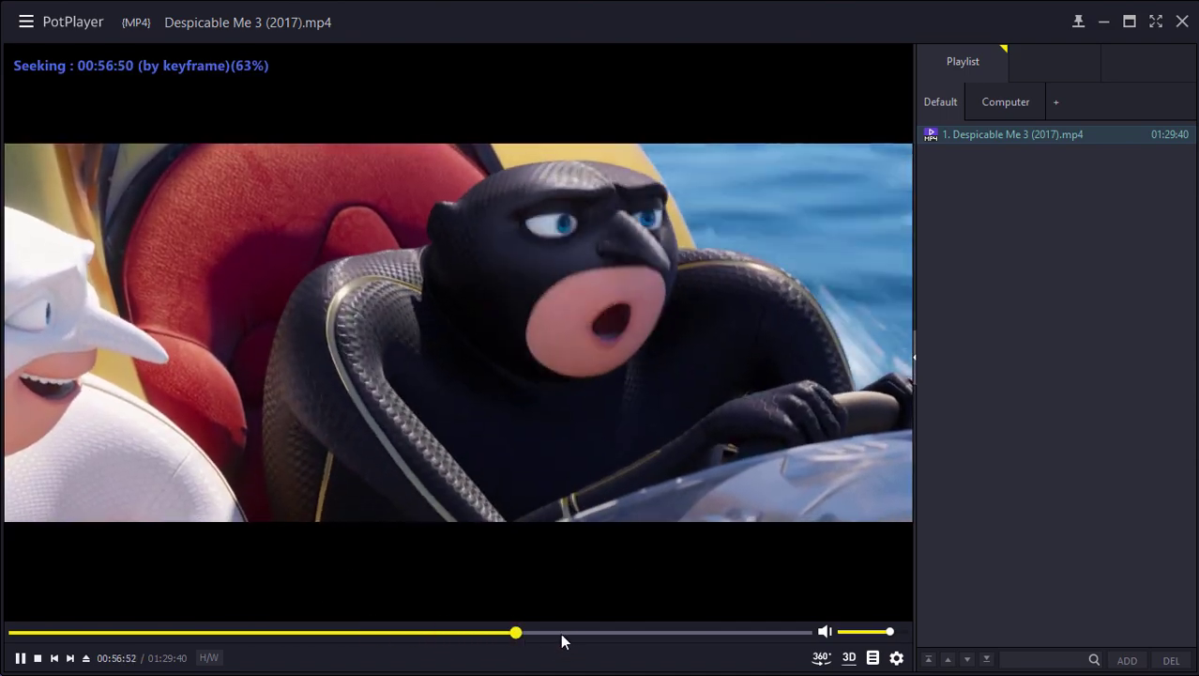
pyautogui.click(560, 632)
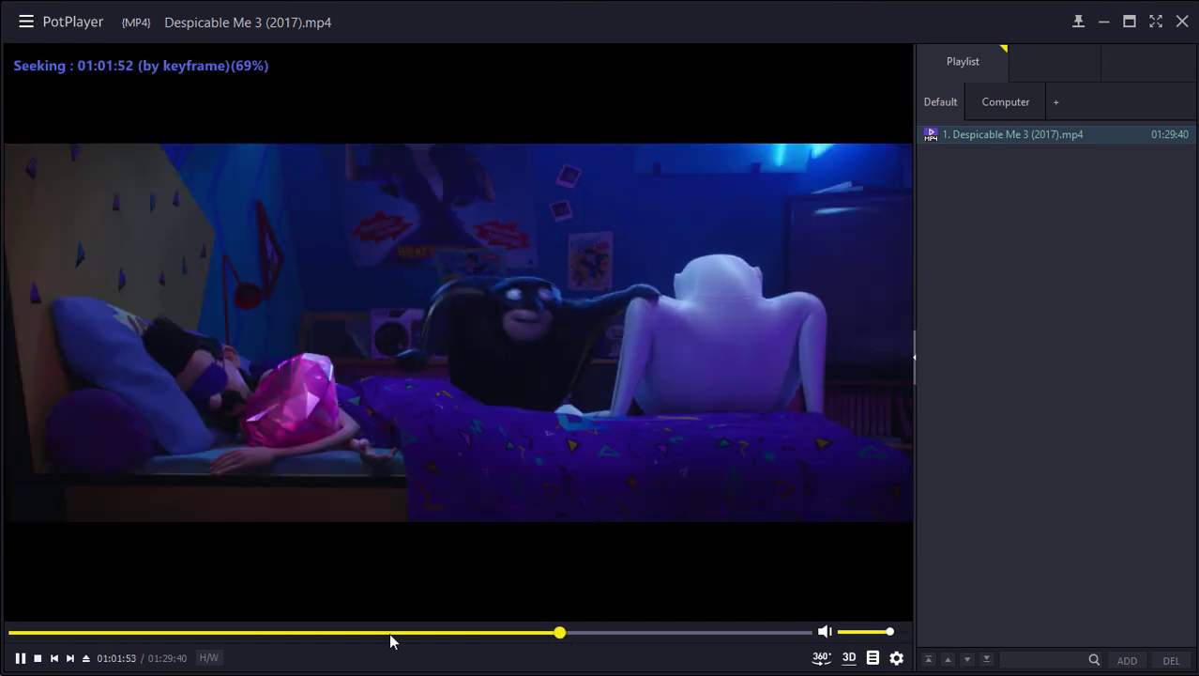
pyautogui.click(188, 632)
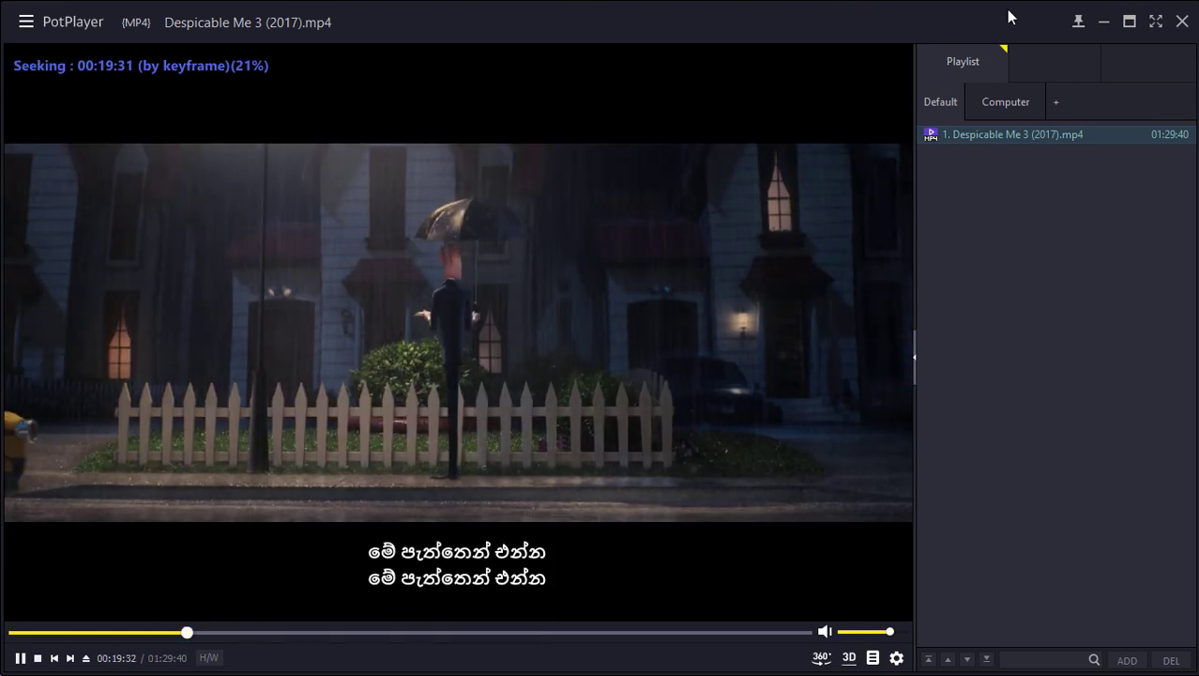
pyautogui.click(1181, 24)
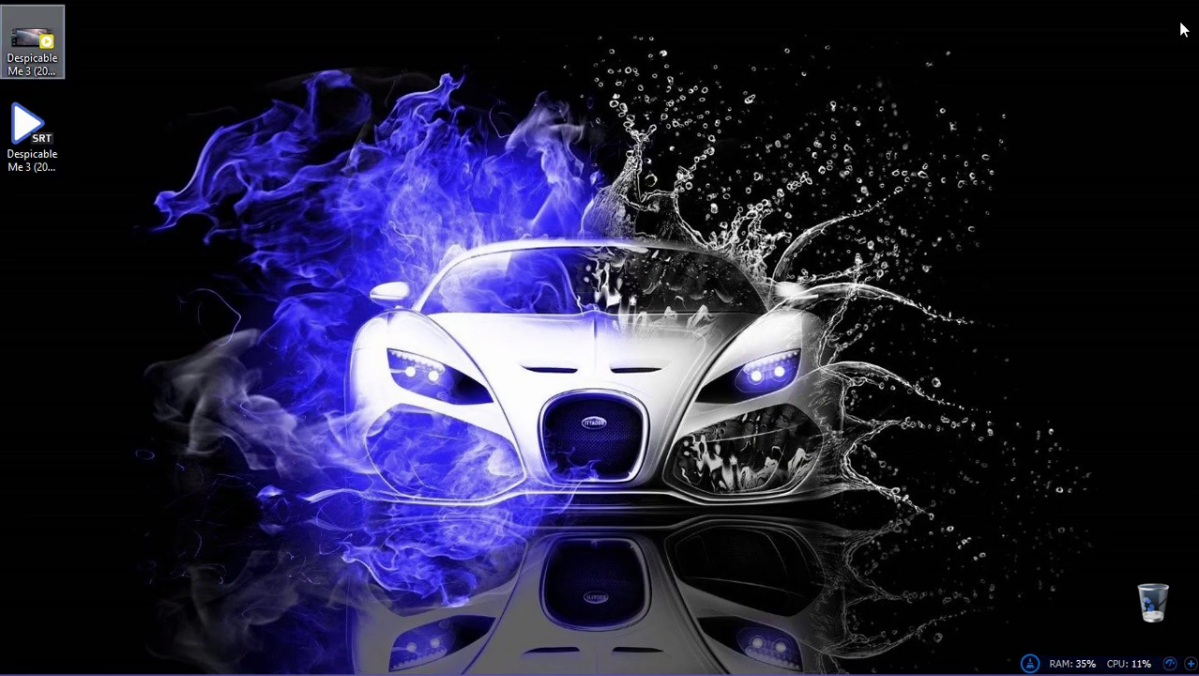
# - Replay the movie in PotPlayer, checking subtitles near 37, 50 and 62 minutes, then close it
pyautogui.doubleClick(32, 42)
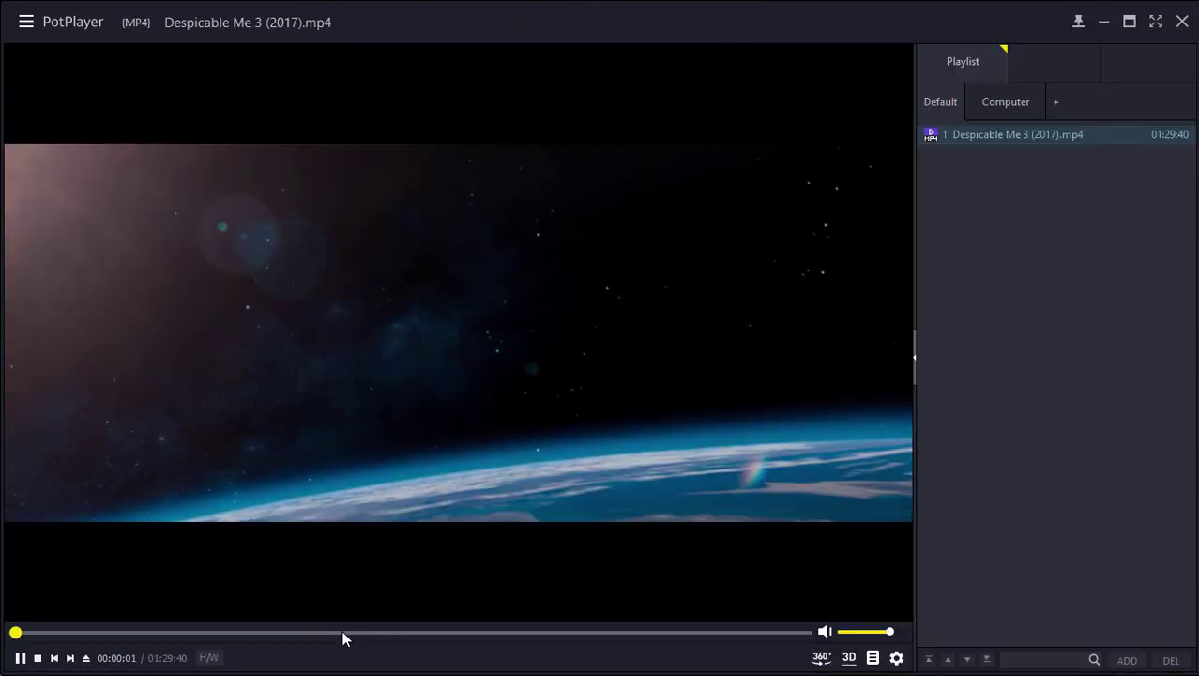
pyautogui.click(342, 633)
pyautogui.click(455, 631)
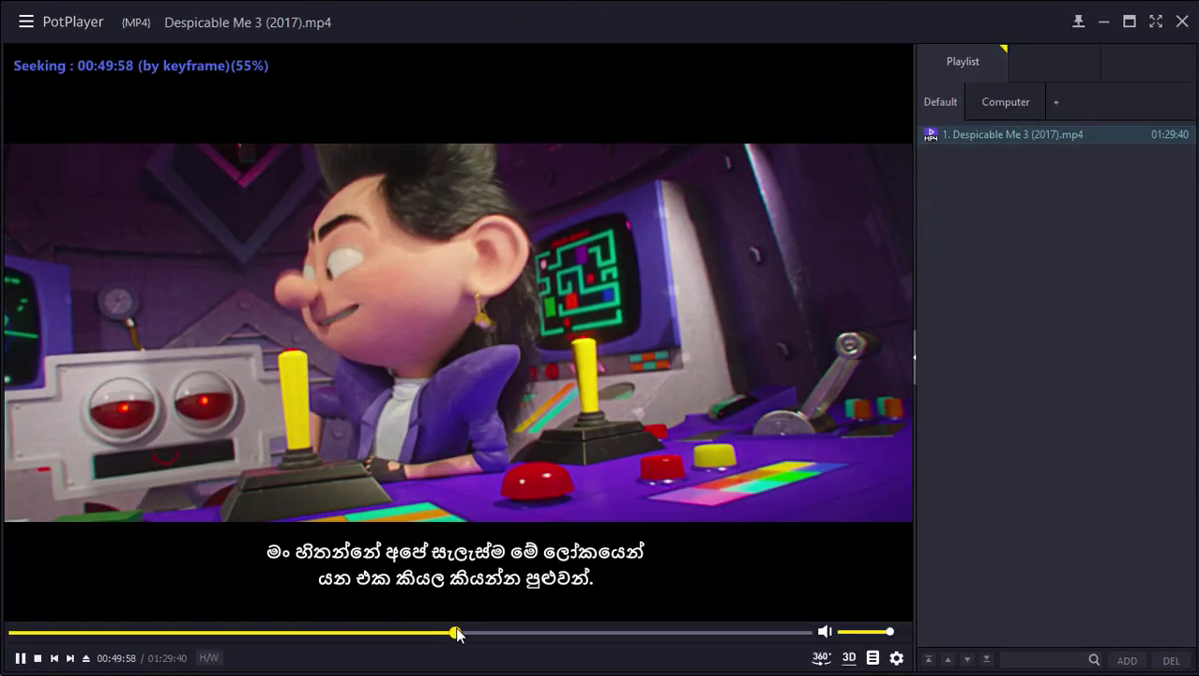
pyautogui.scroll(-5, 527, 630)
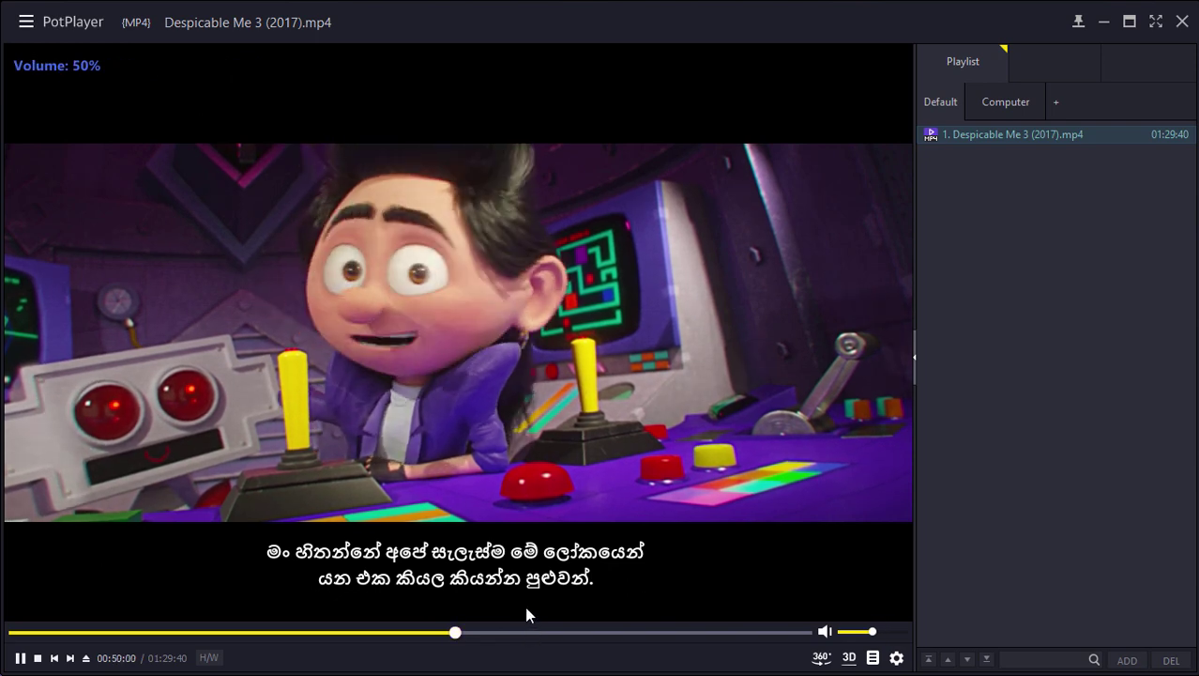
pyautogui.click(564, 632)
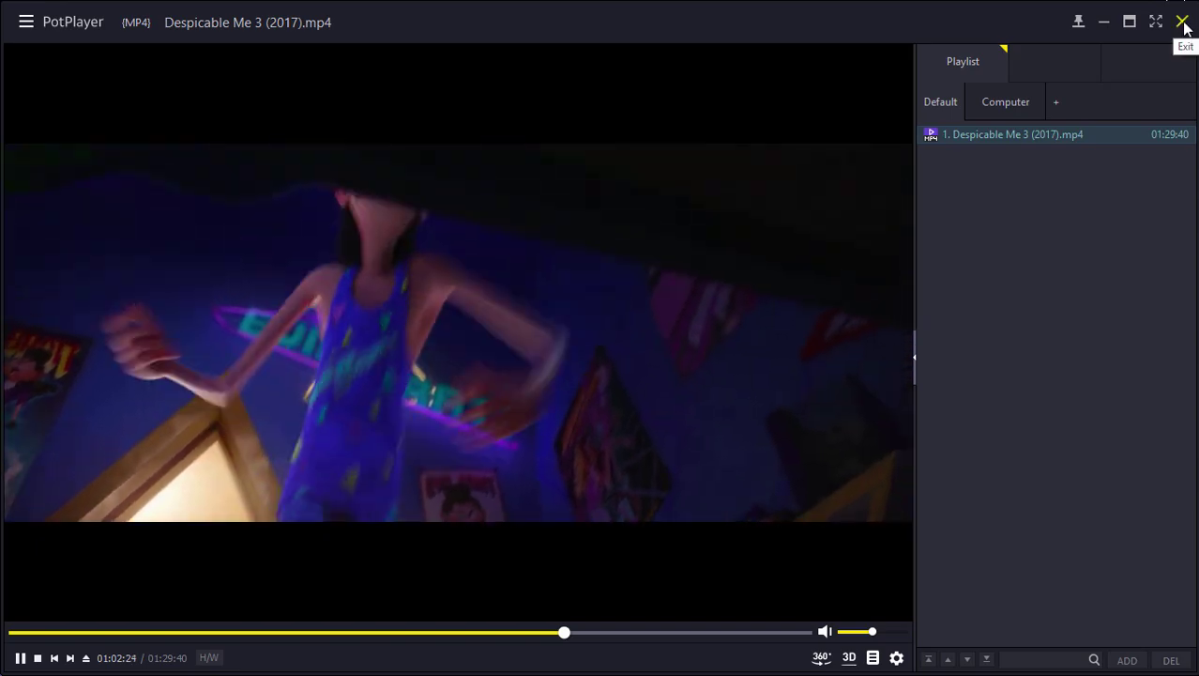
pyautogui.click(1182, 23)
pyautogui.rightClick(447, 144)
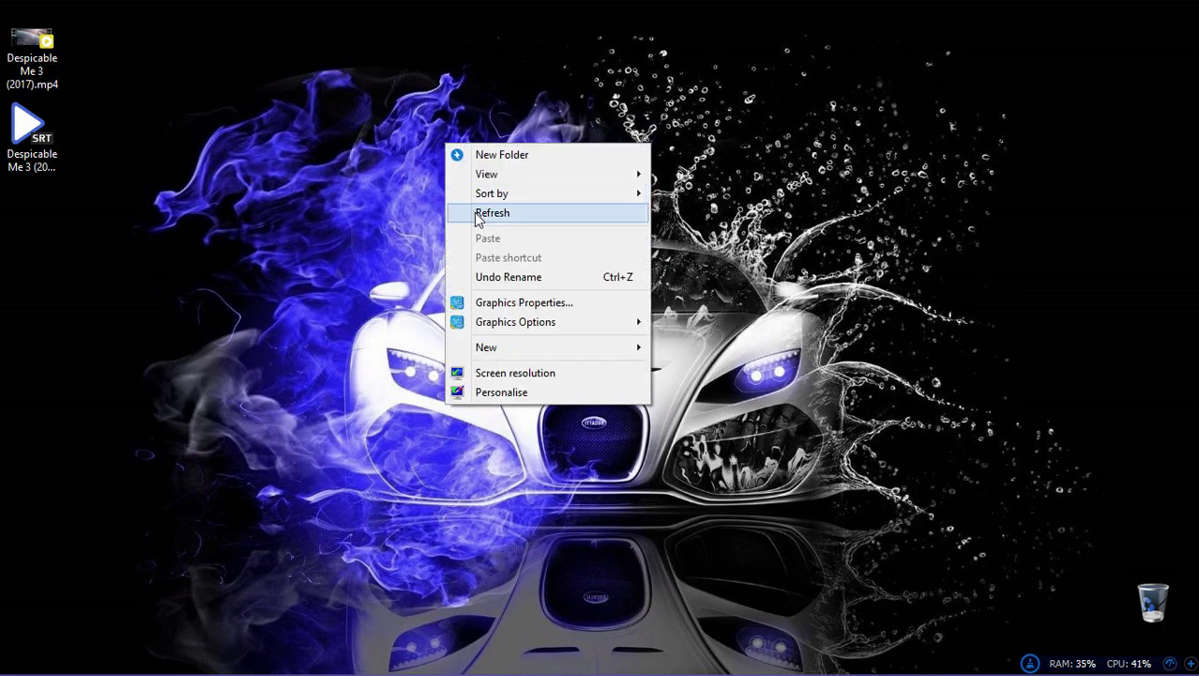